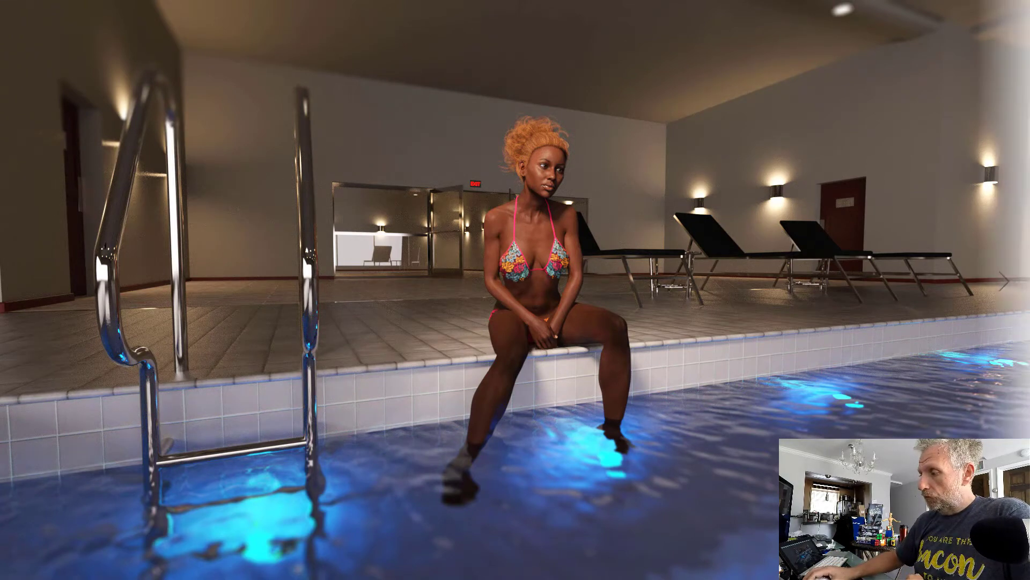
Step: Leave the full-screen render preview and switch to Photoshop
key(Escape)
click(969, 8)
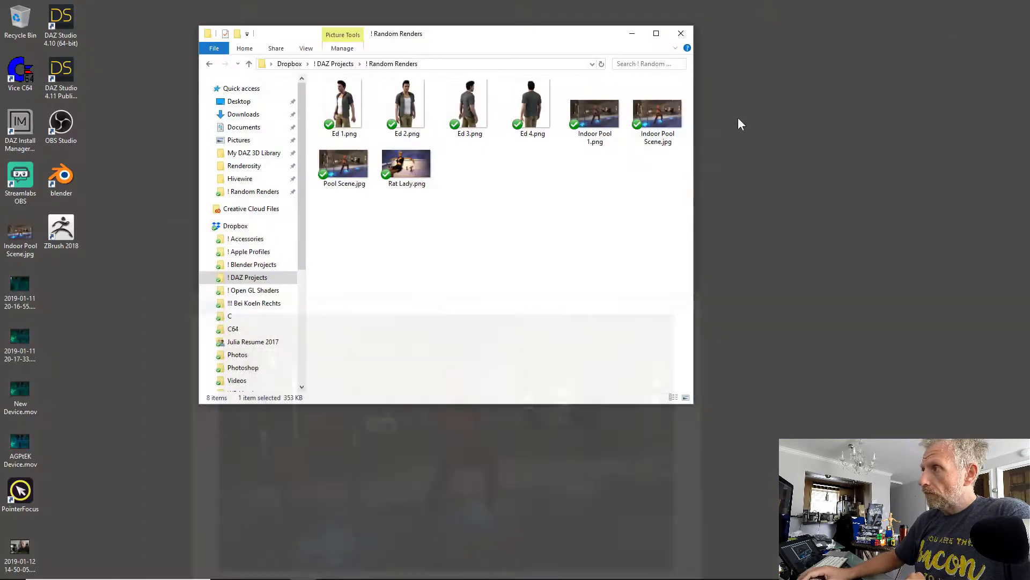
click(356, 569)
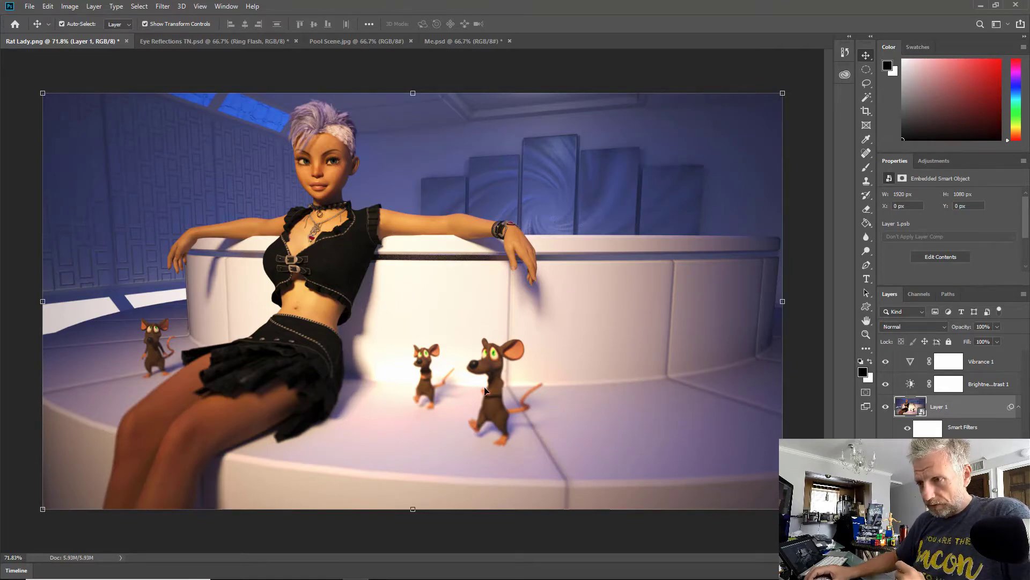
key(0)
key(5)
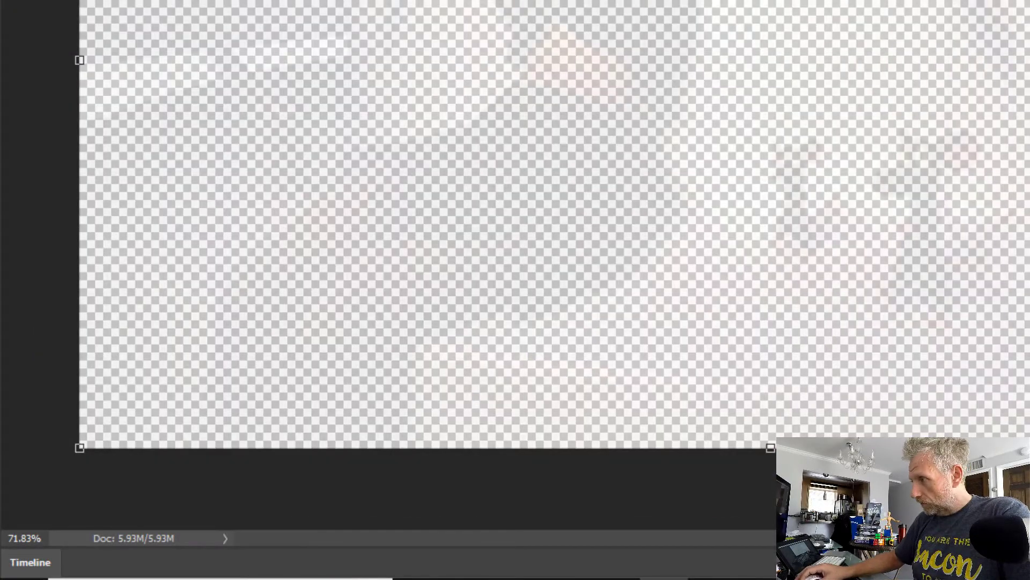
key(0)
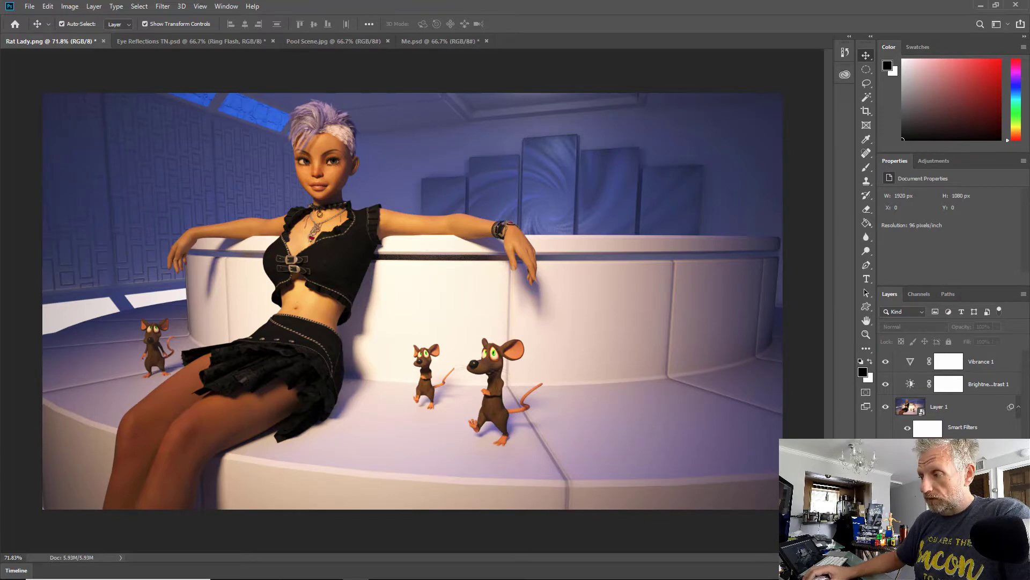
click(907, 444)
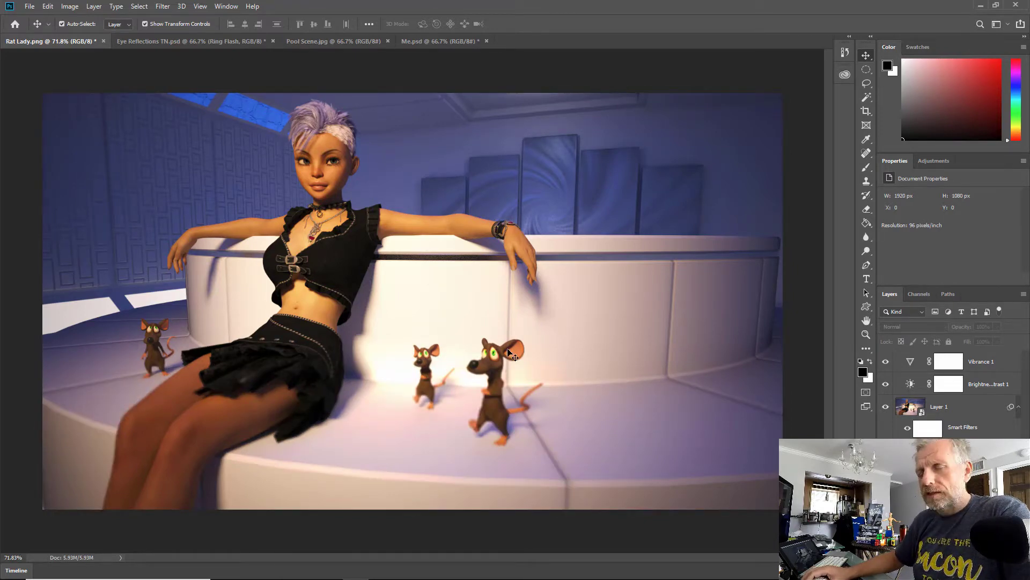
Step: Look through the other open documents and return to Rat Lady.png
click(227, 41)
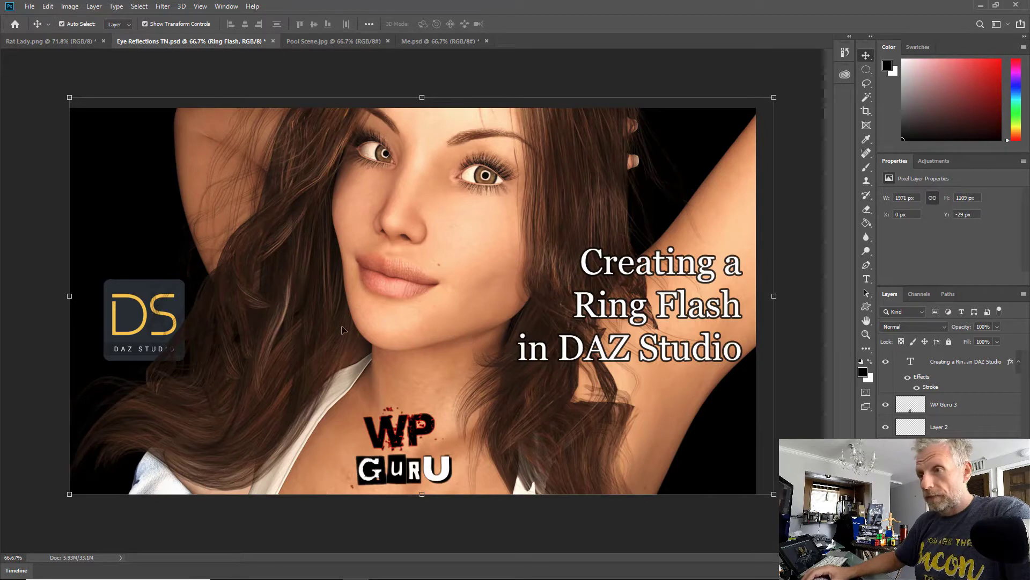
click(348, 43)
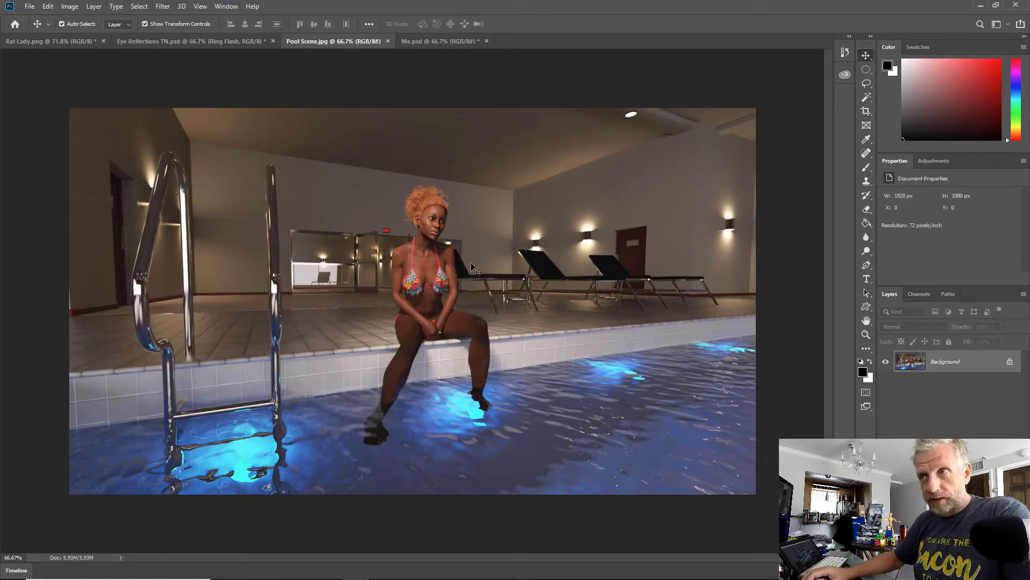
click(447, 42)
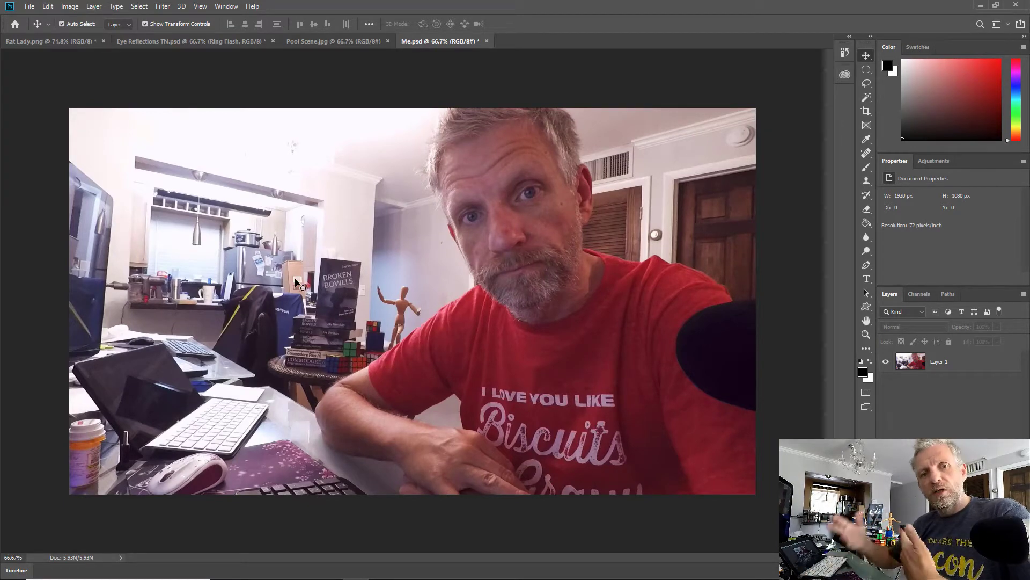
click(58, 43)
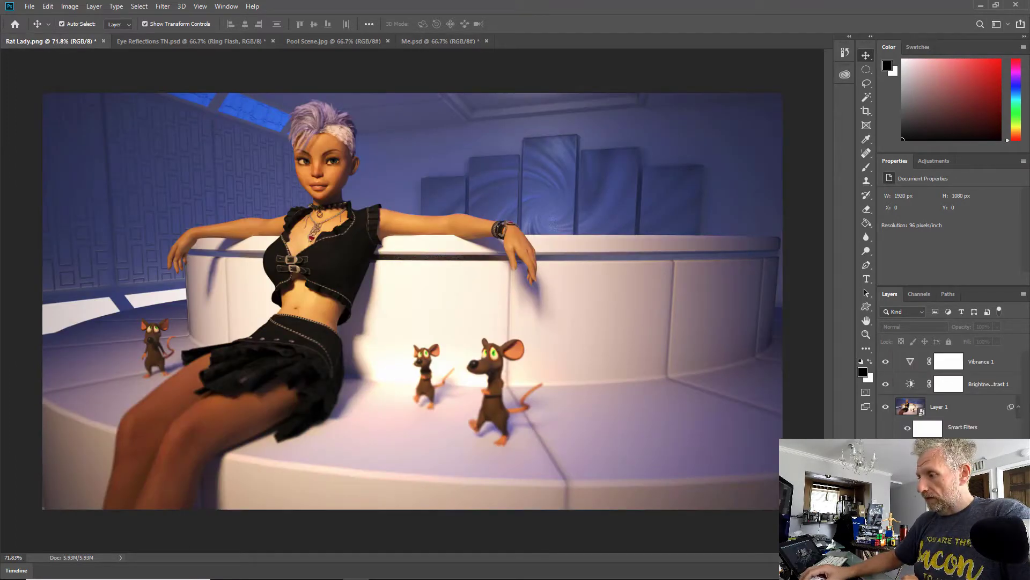
Step: Undo the smart filter on Layer 1, then hide and reshow the Vibrance and Brightness/Contrast layers to compare
key(ctrl+z)
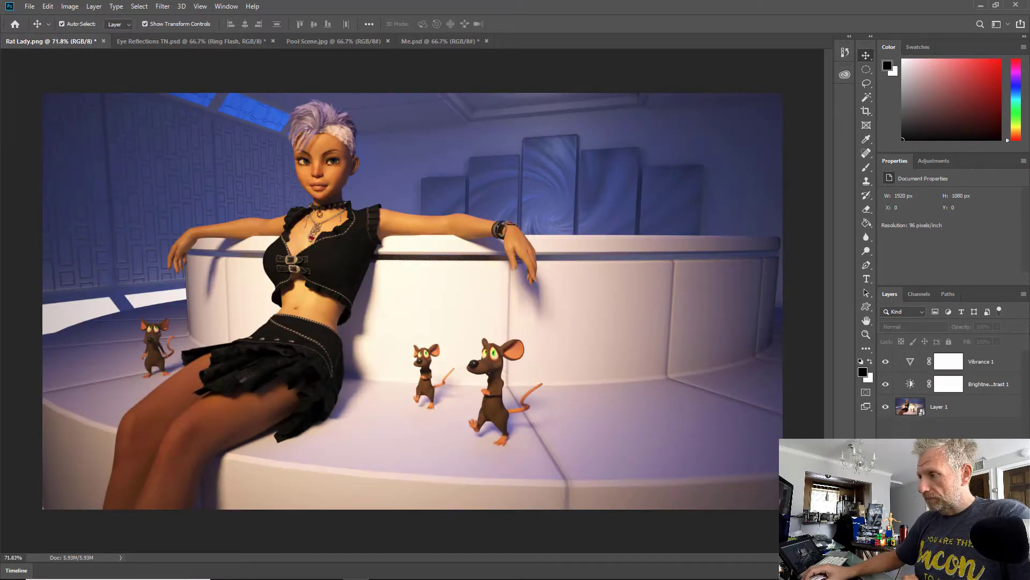
drag(886, 362, 888, 384)
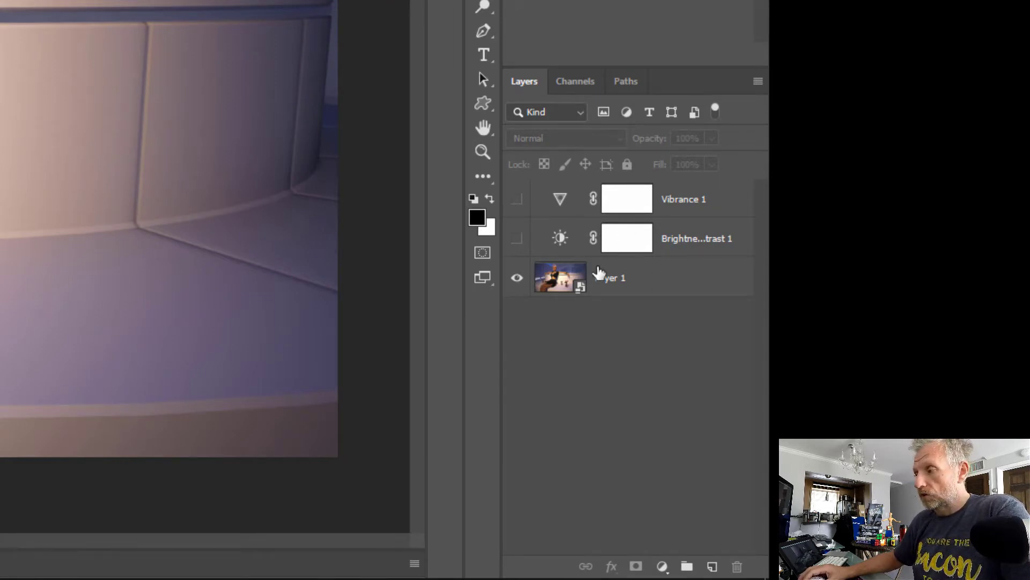
click(517, 200)
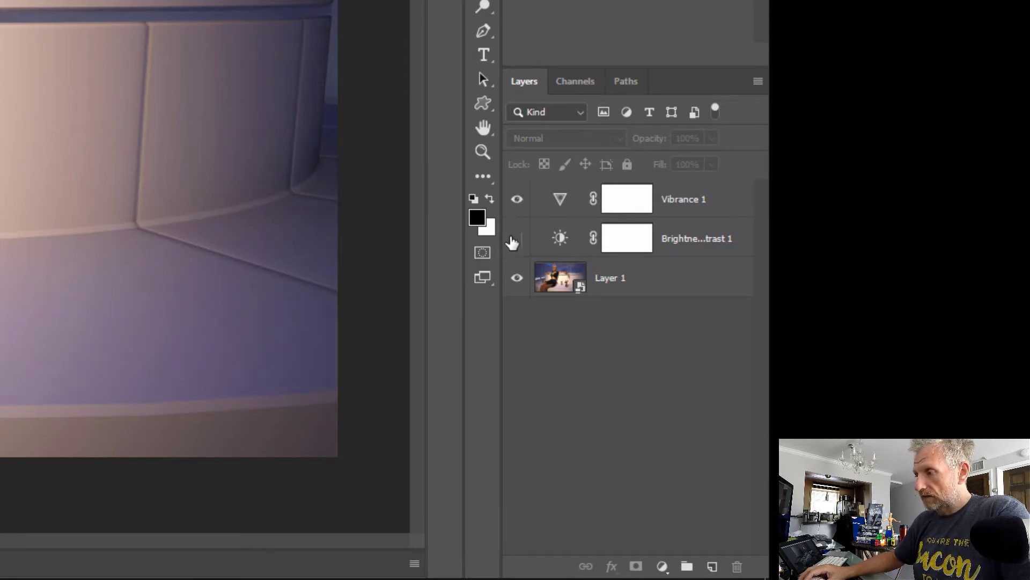
click(514, 240)
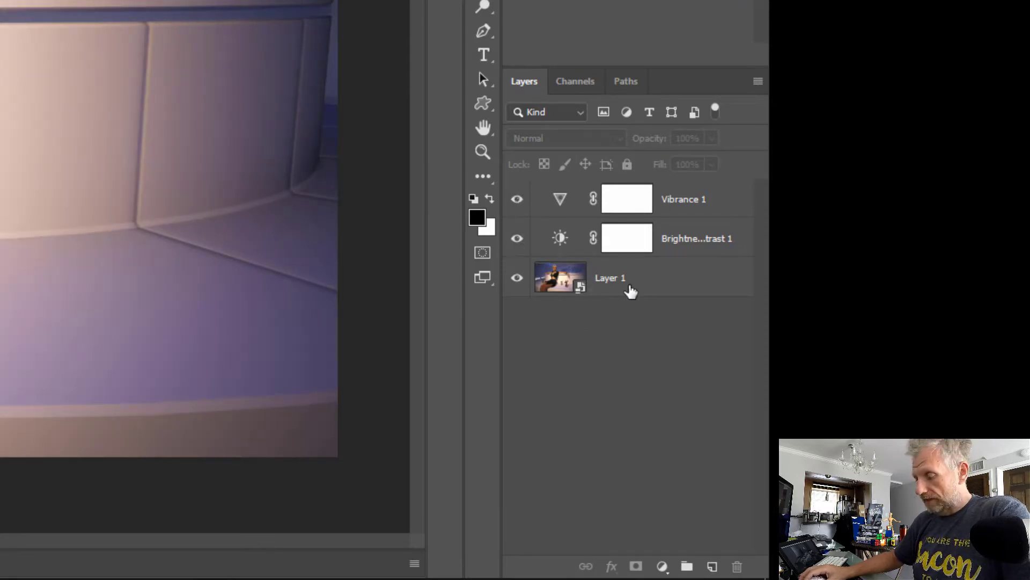
Step: Select Layer 1 and open the Tilt-Shift filter from the Blur Gallery
click(653, 284)
click(640, 330)
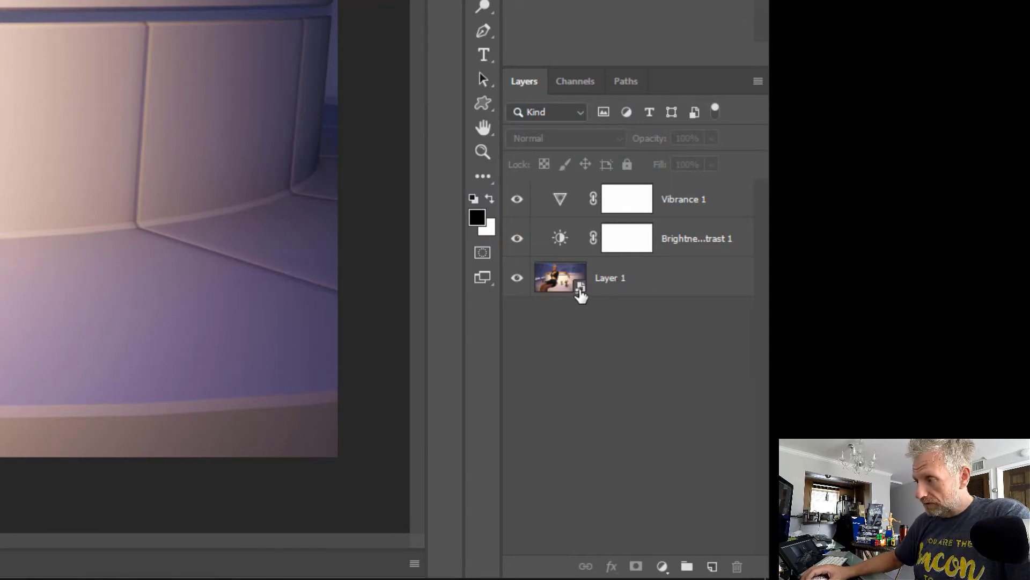
right_click(649, 285)
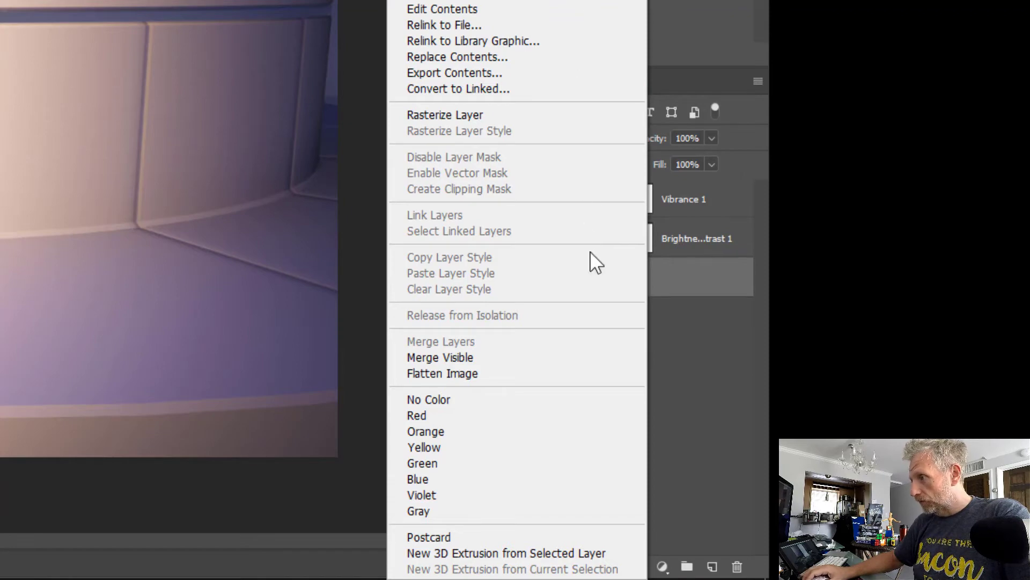
click(664, 274)
right_click(664, 272)
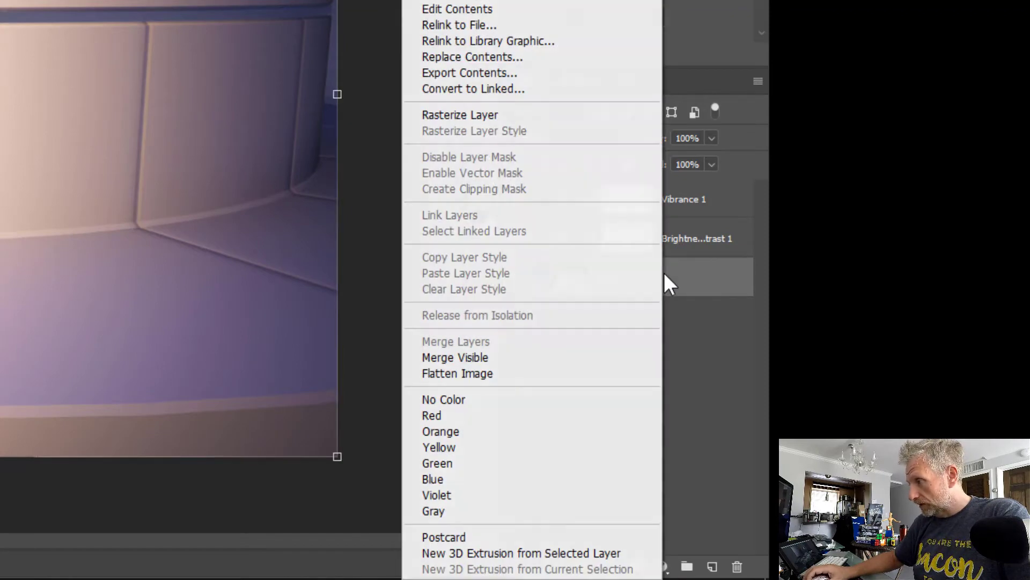
click(681, 359)
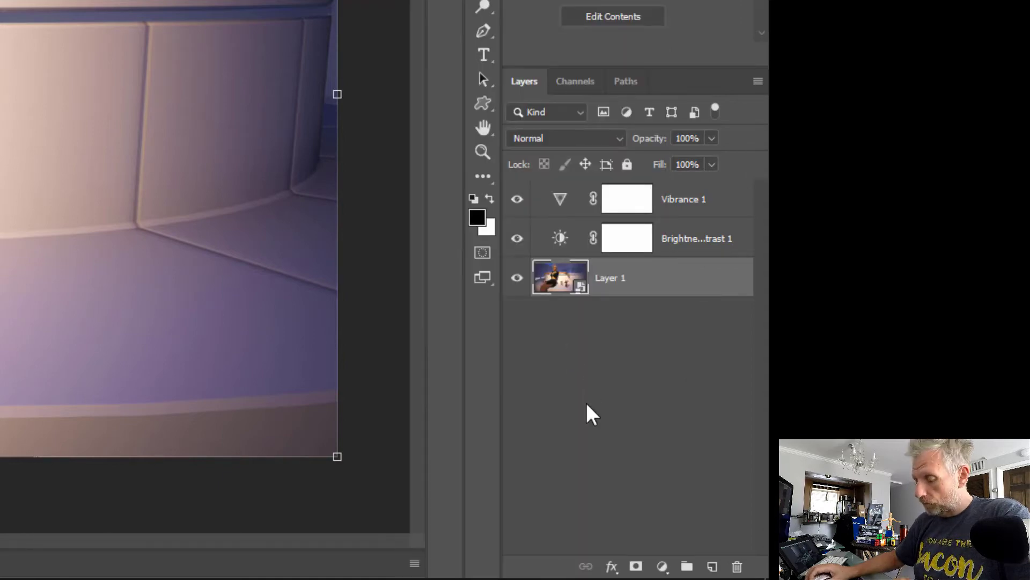
click(594, 418)
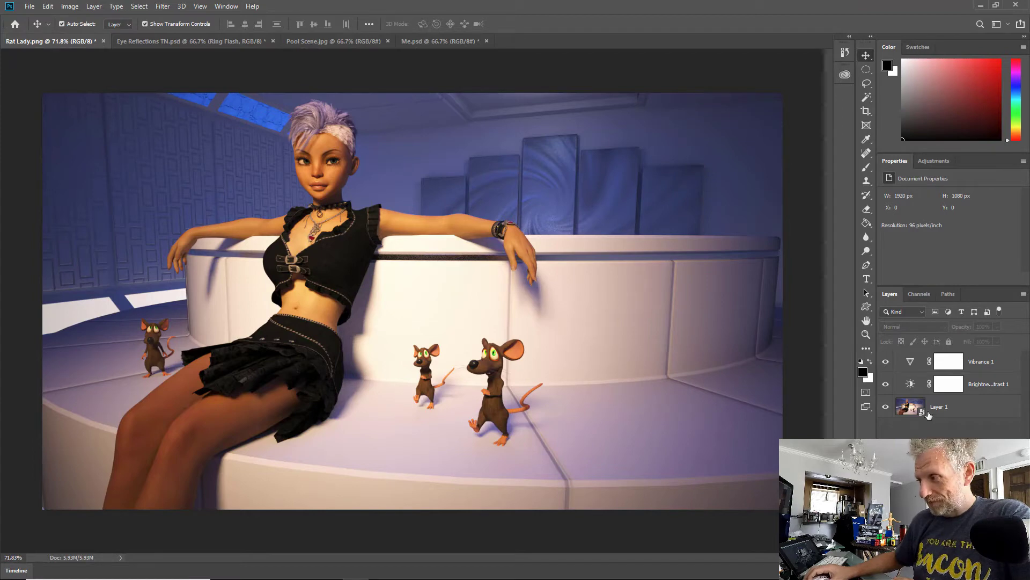
click(947, 408)
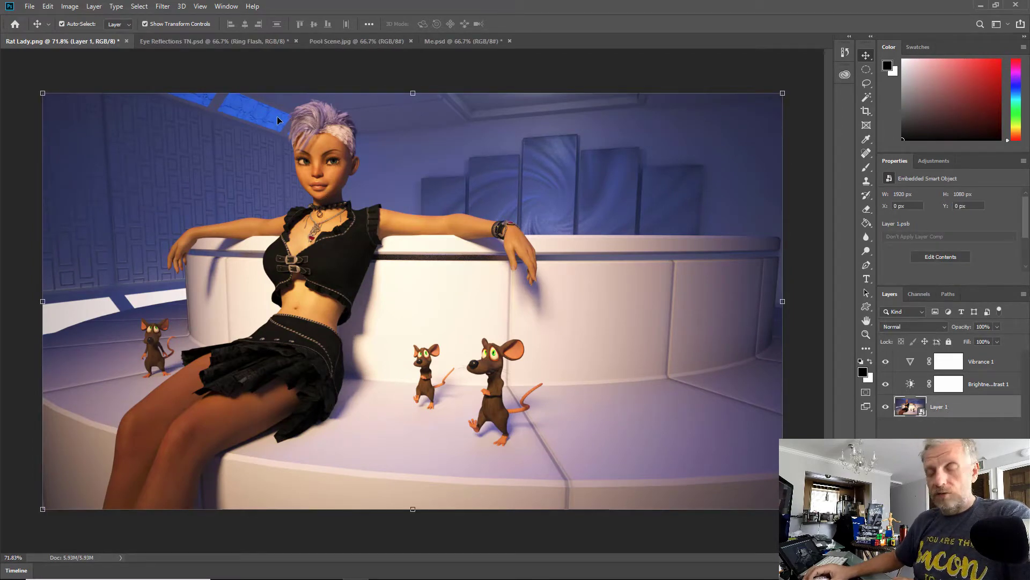
click(163, 6)
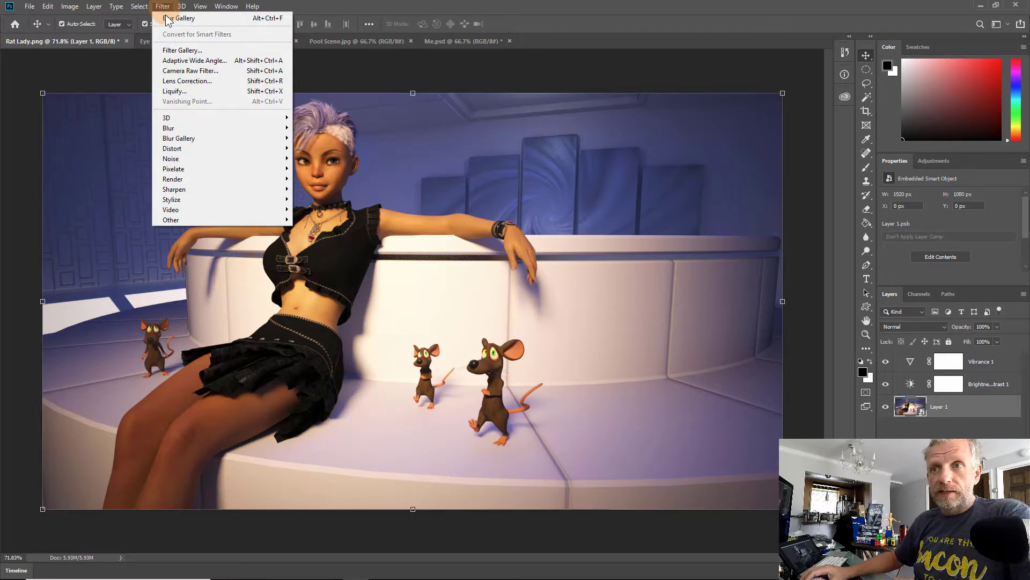
click(195, 139)
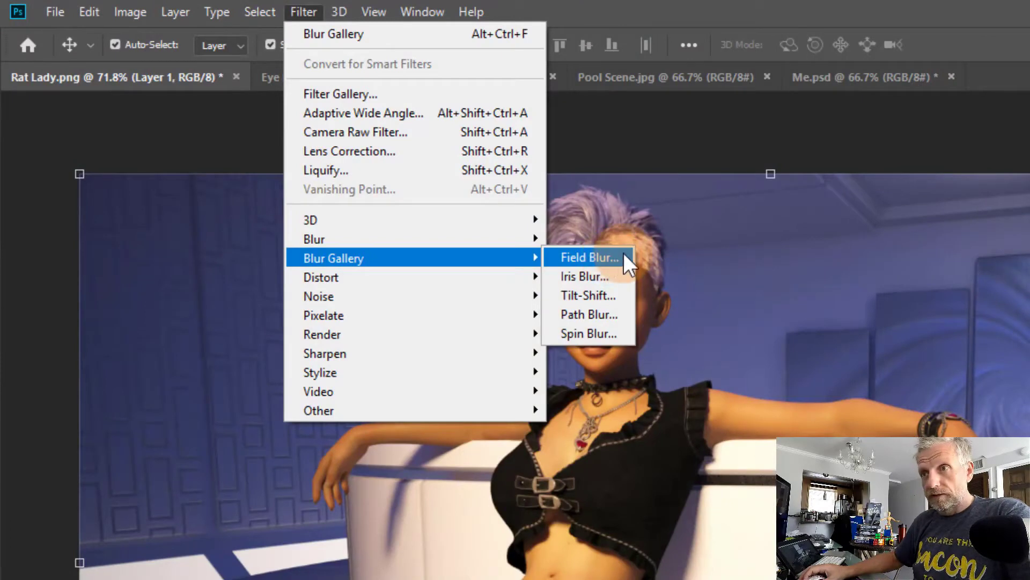
click(611, 292)
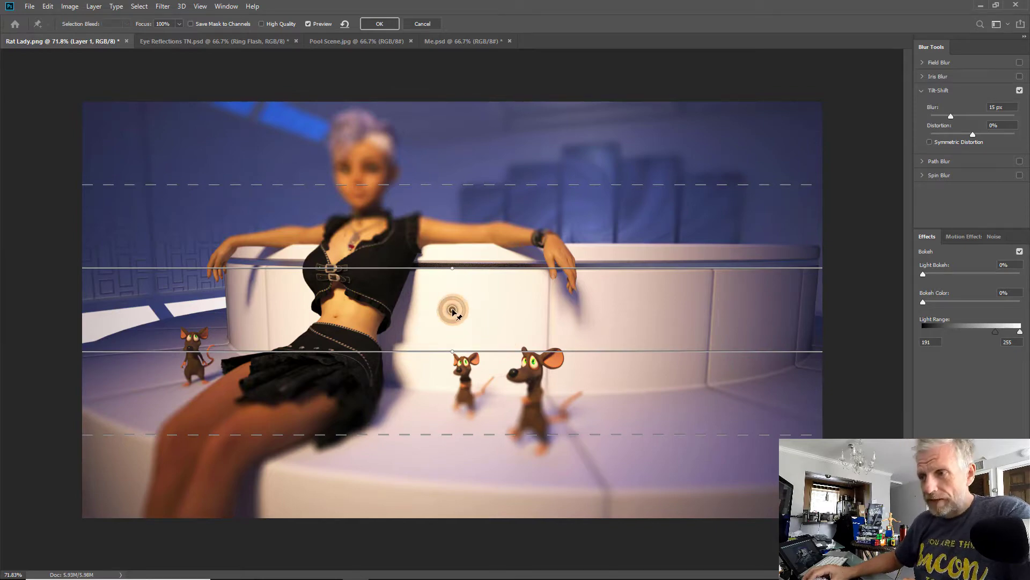
Step: Try moving the tilt-shift focus band up to the woman's face and back down to the seat
drag(452, 308, 485, 186)
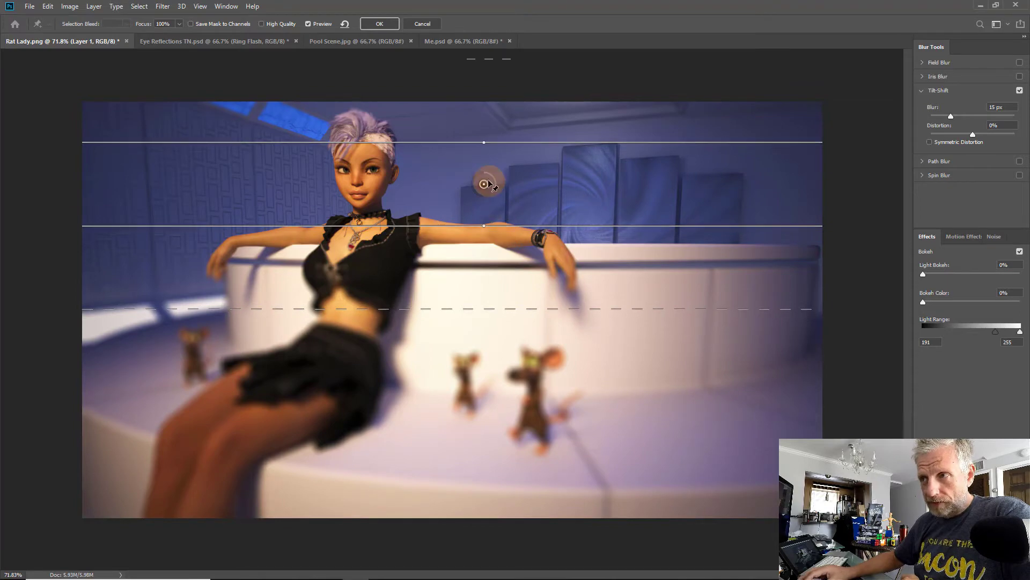
drag(483, 190, 481, 288)
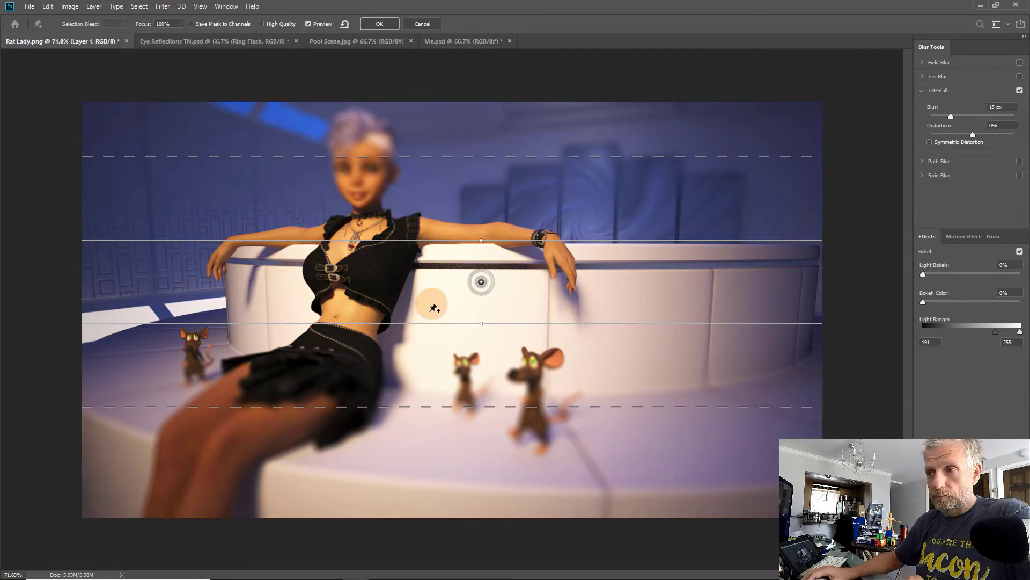
drag(483, 279, 490, 199)
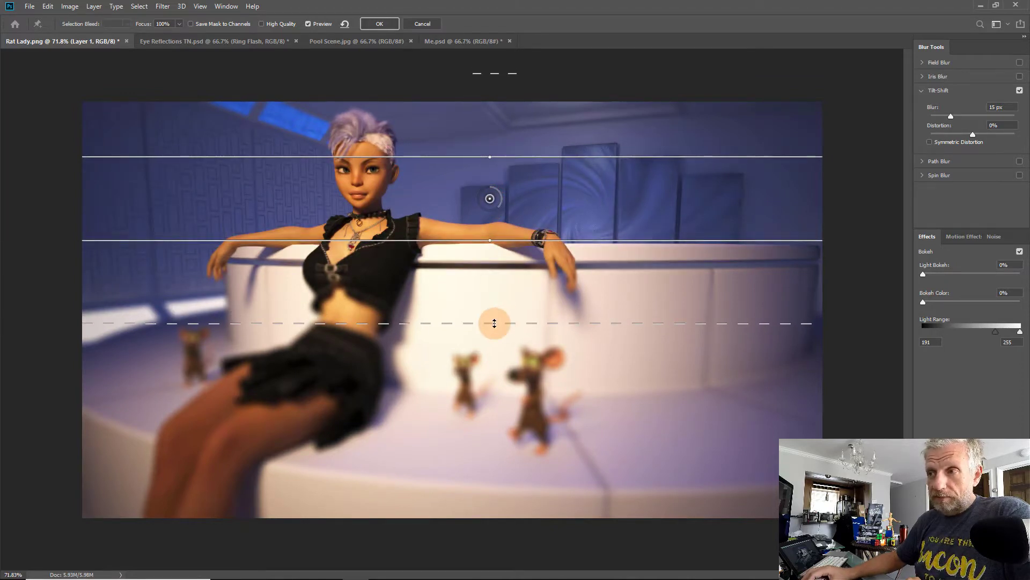
drag(490, 198, 476, 306)
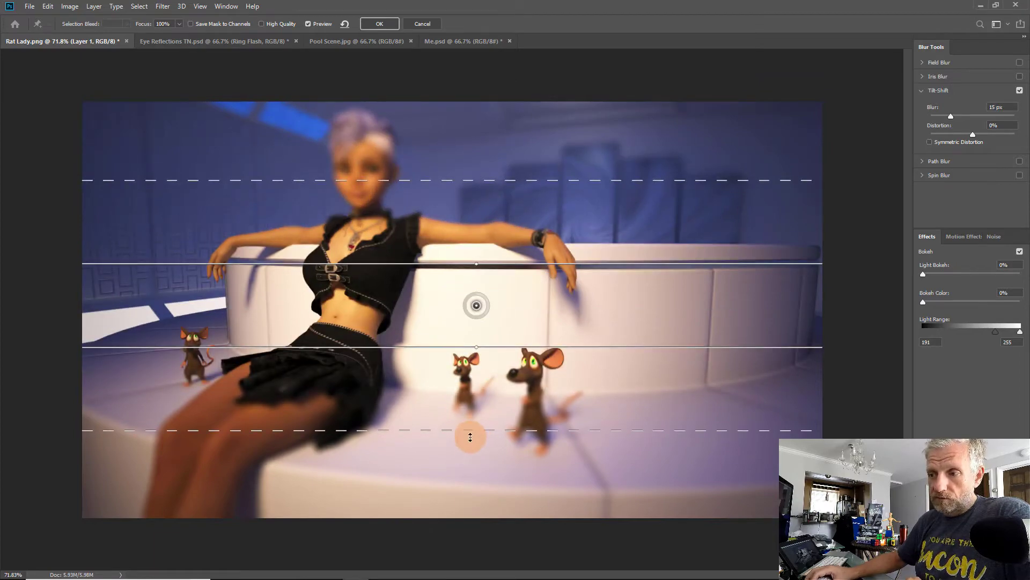
Step: Widen the tilt-shift blur transitions and the sharp focus zone around the woman and mice
drag(470, 437, 473, 498)
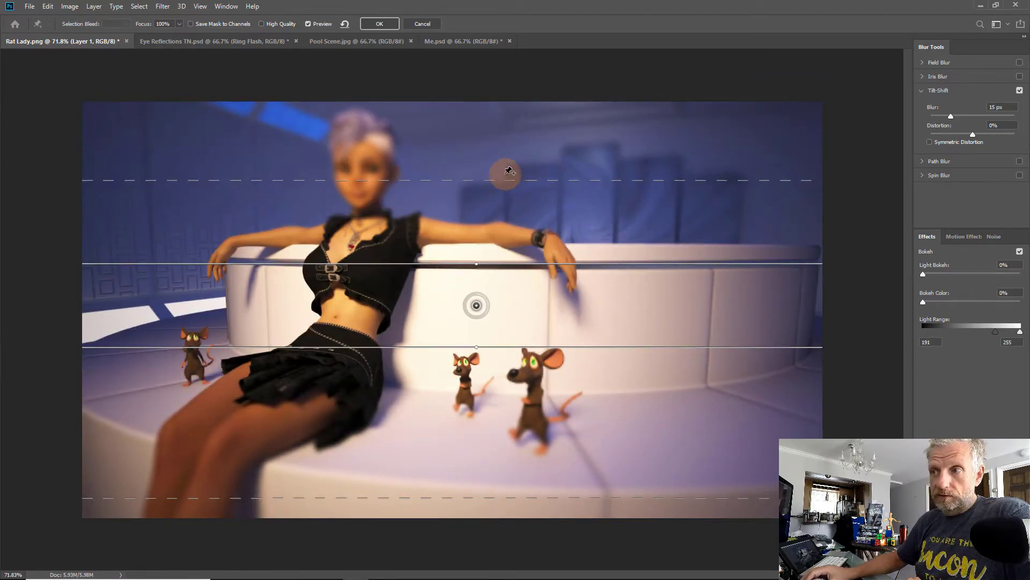
drag(495, 177, 496, 152)
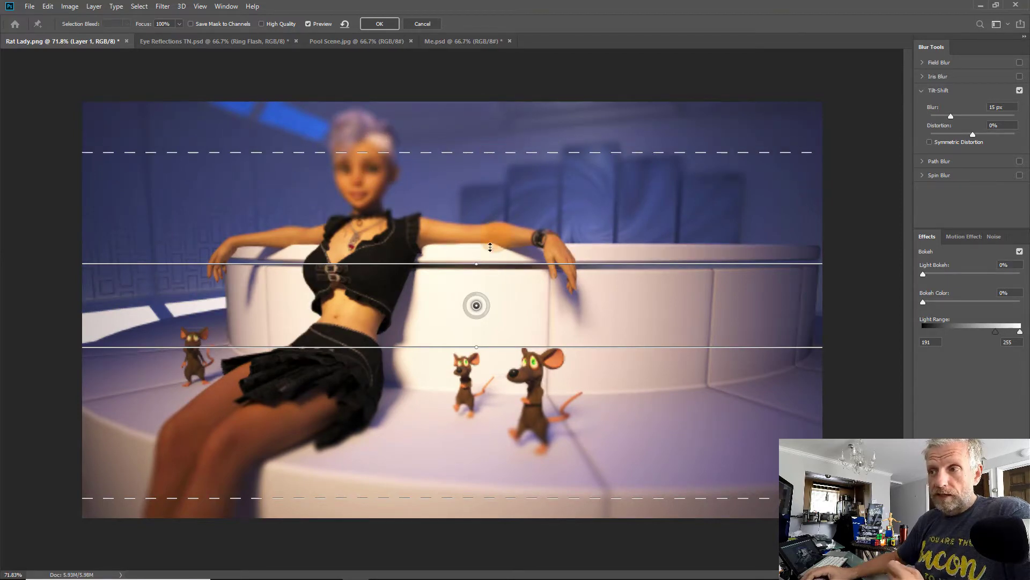
click(448, 266)
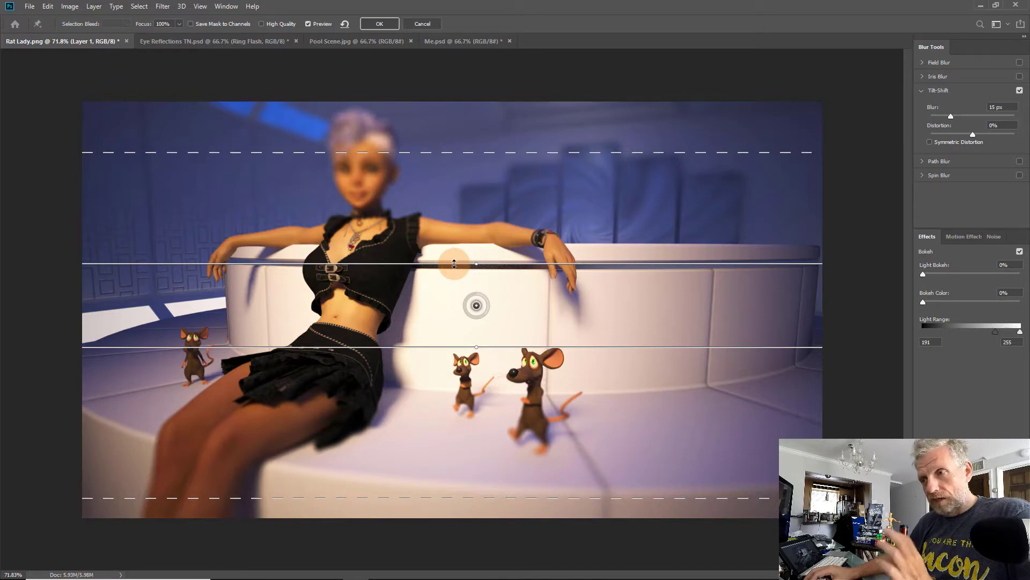
drag(454, 263, 452, 211)
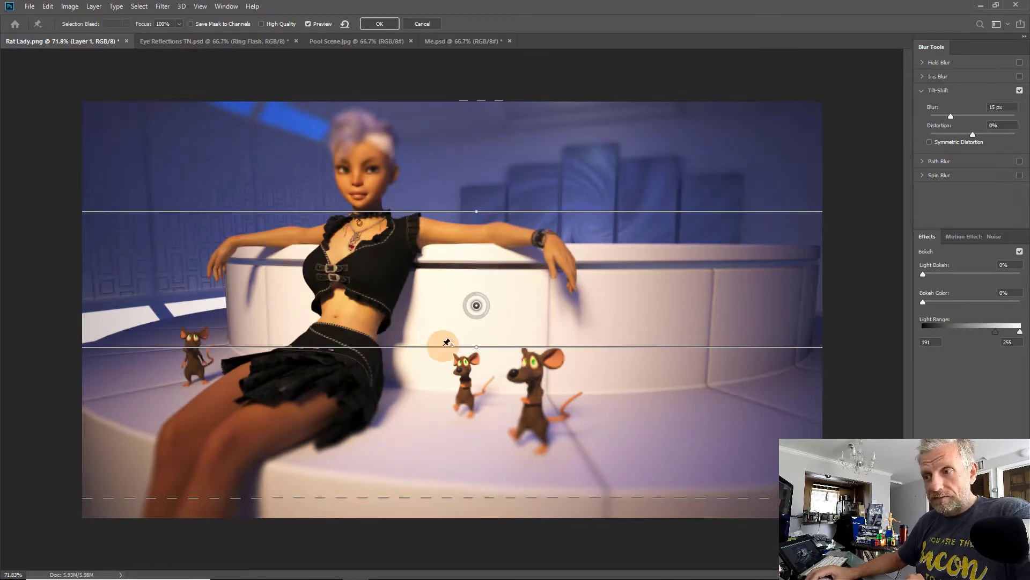
drag(446, 347, 446, 382)
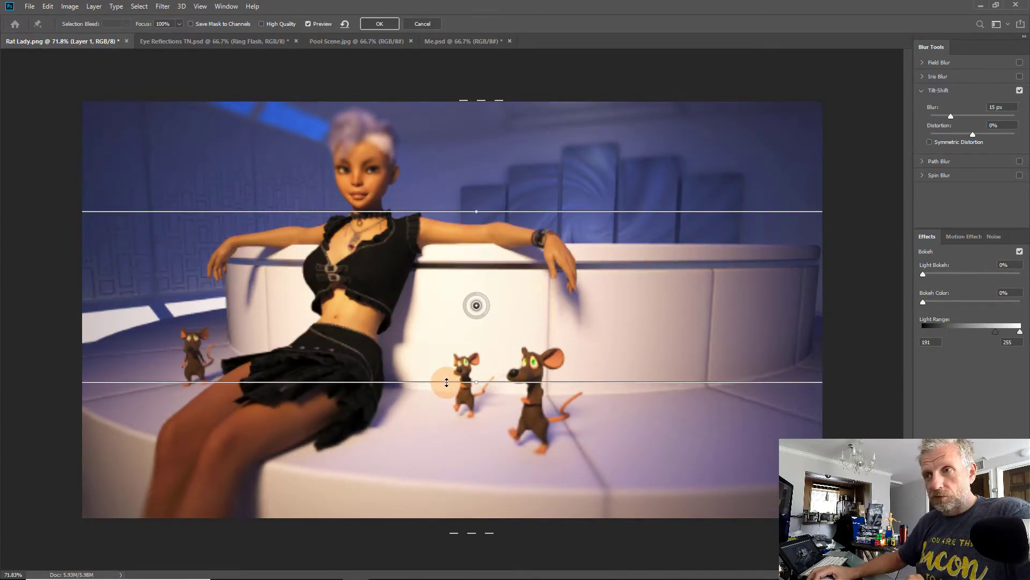
Step: Move the tilt-shift focus band up to the woman's face and arms and pull in the lower transition
drag(476, 305, 478, 236)
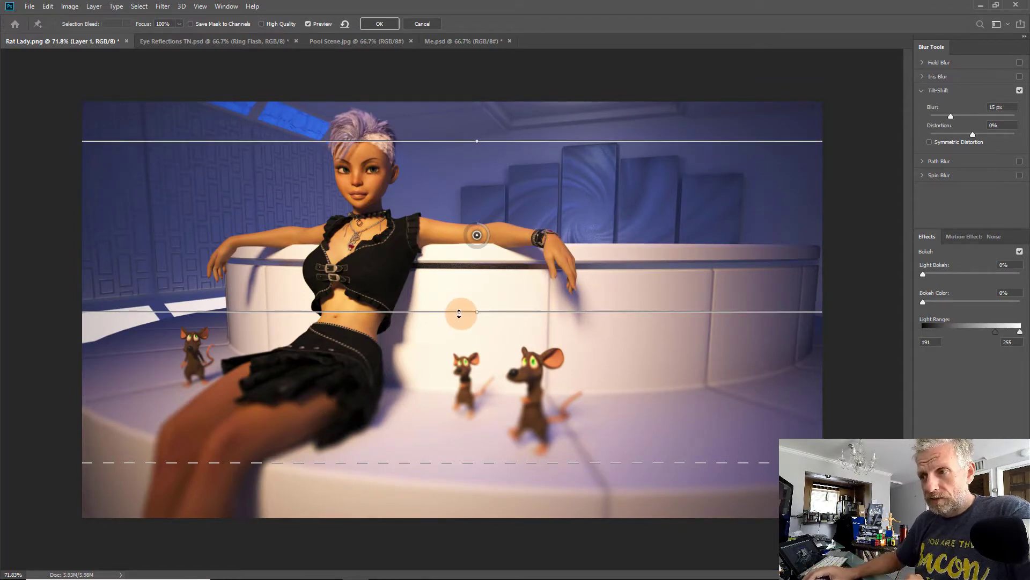
drag(459, 313, 457, 299)
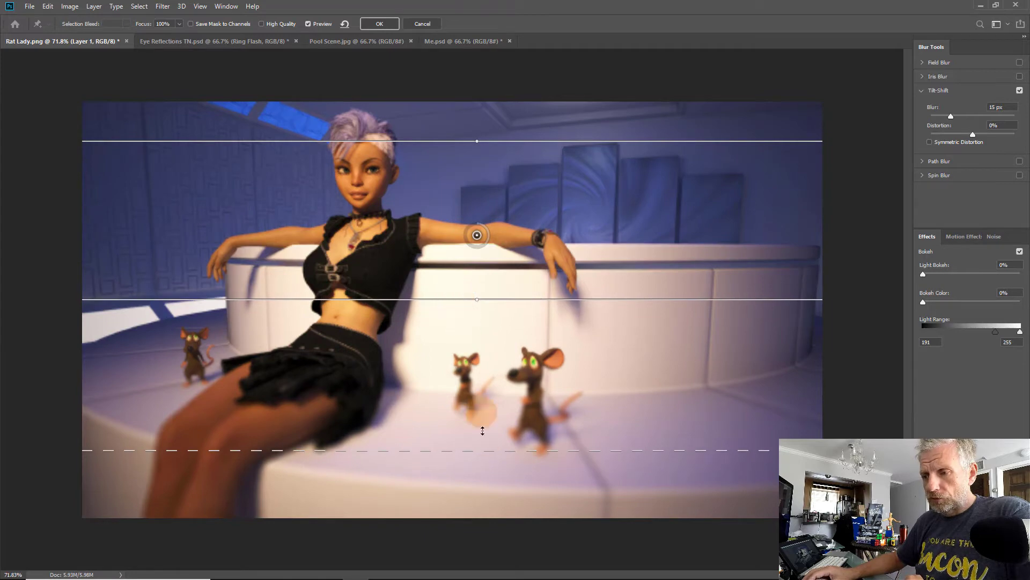
drag(482, 452, 483, 422)
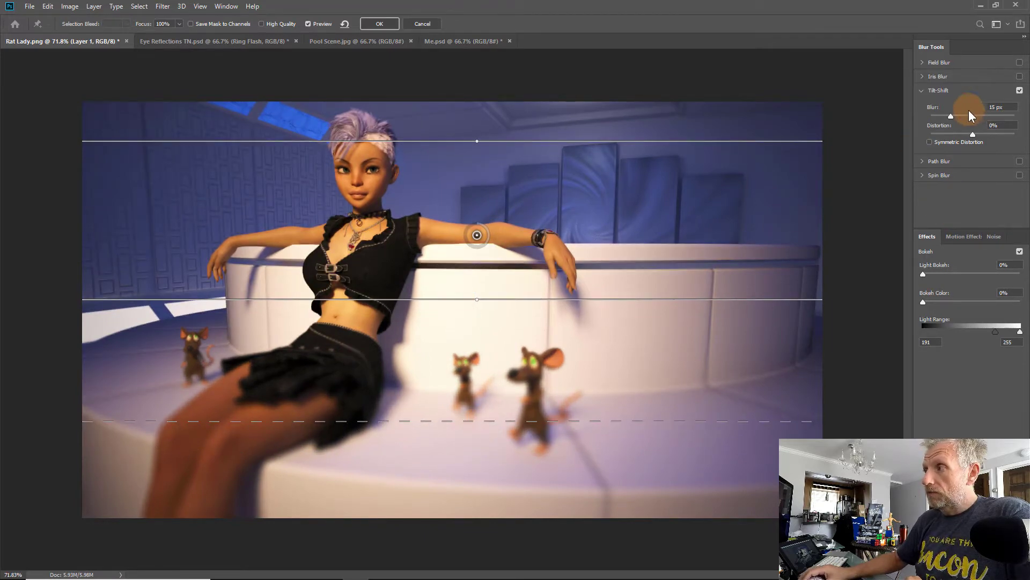
Step: Set the tilt-shift blur to 10 px and nudge the focus line and lower transition slightly upward
mouse_move(949, 121)
mouse_down()
mouse_move(963, 120)
mouse_move(944, 123)
mouse_up()
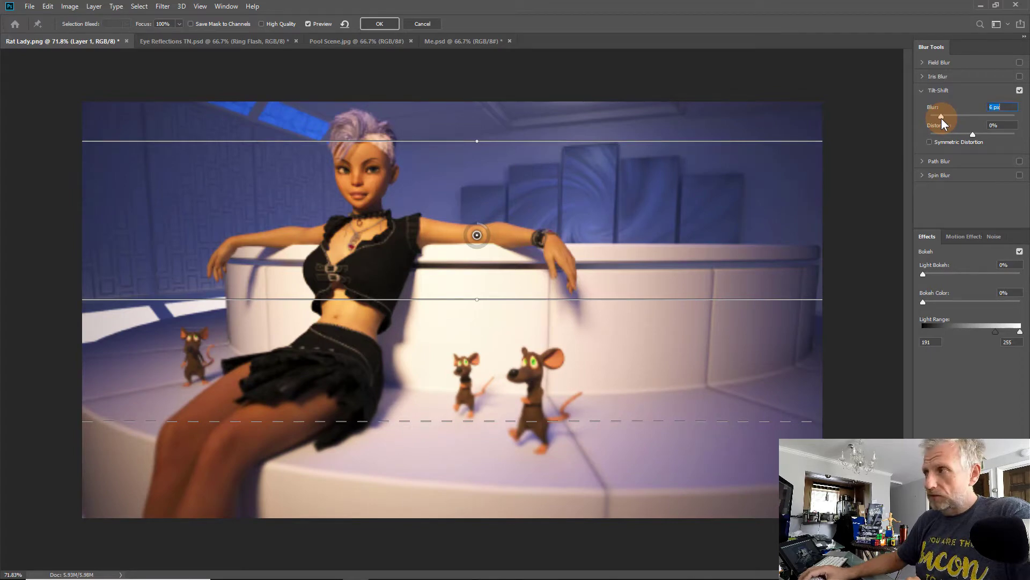
drag(943, 123, 945, 122)
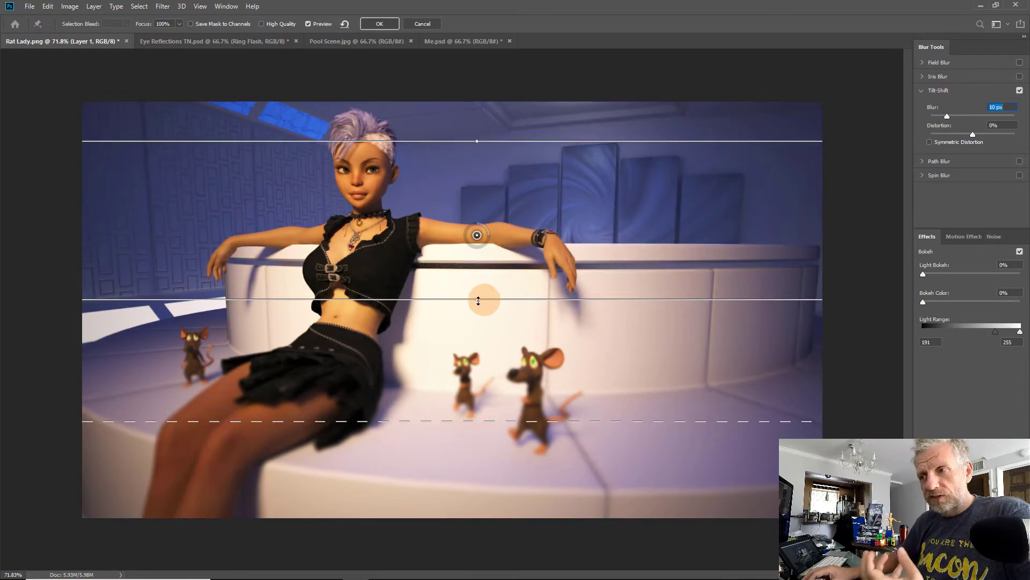
drag(465, 296, 465, 288)
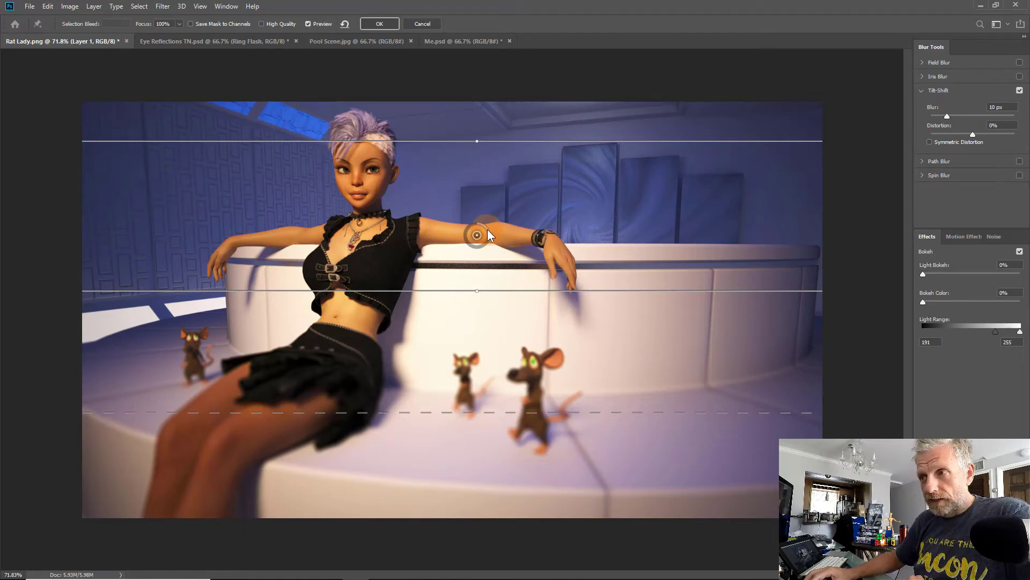
mouse_move(488, 229)
mouse_down()
mouse_move(487, 244)
mouse_move(467, 245)
mouse_move(486, 235)
mouse_move(465, 235)
mouse_move(475, 244)
mouse_move(489, 233)
mouse_up()
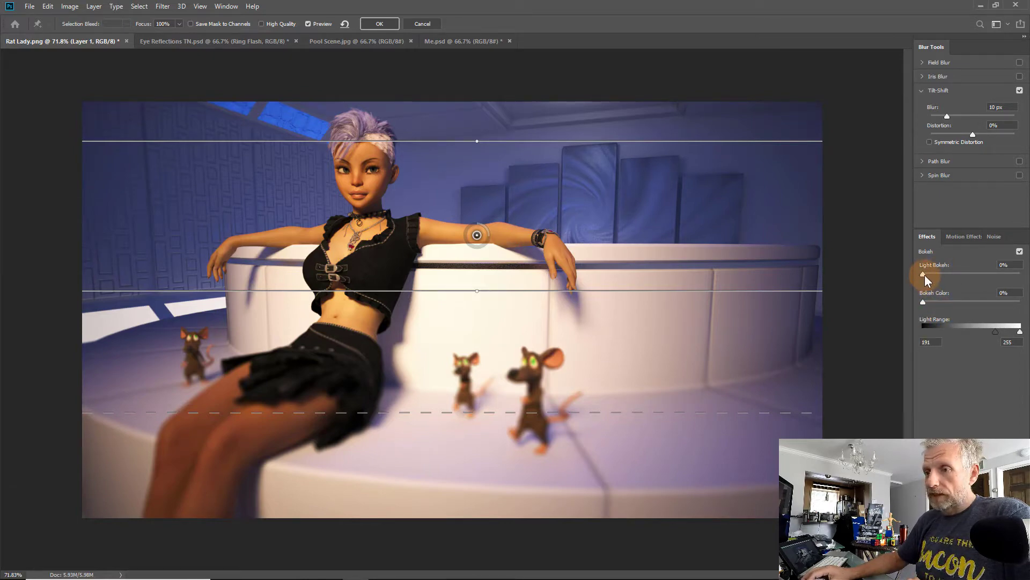
Step: Set Light Bokeh to 27%, briefly trying a Bokeh Color boost before returning it to 0%
drag(924, 275, 968, 269)
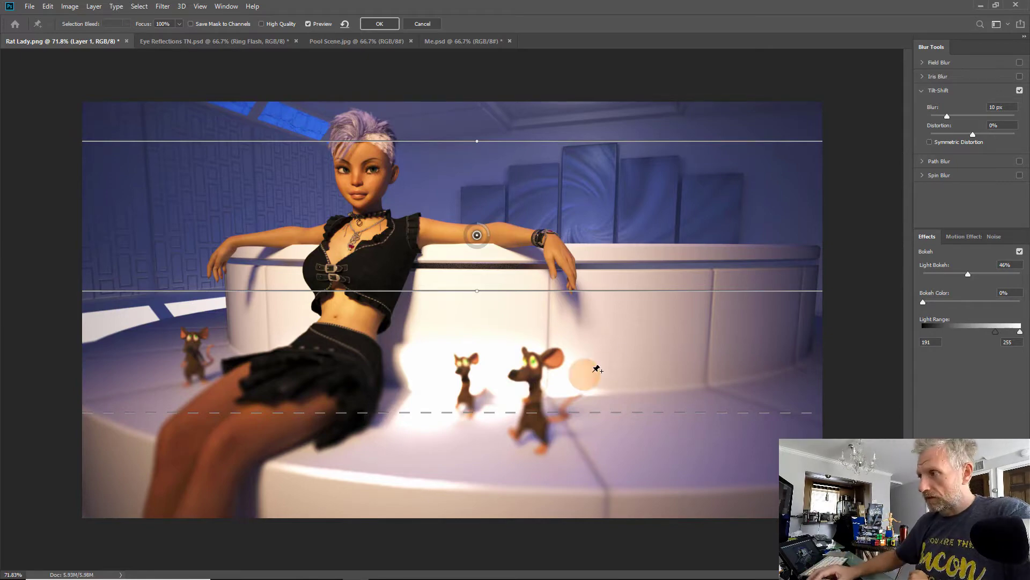
mouse_move(968, 274)
mouse_down()
mouse_move(934, 280)
mouse_move(958, 279)
mouse_up()
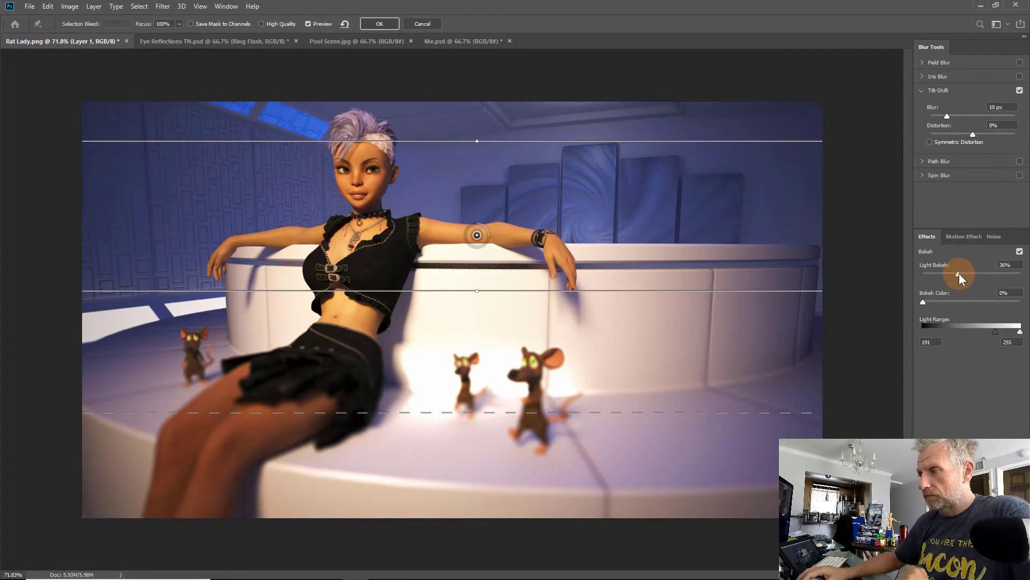
drag(959, 273, 961, 272)
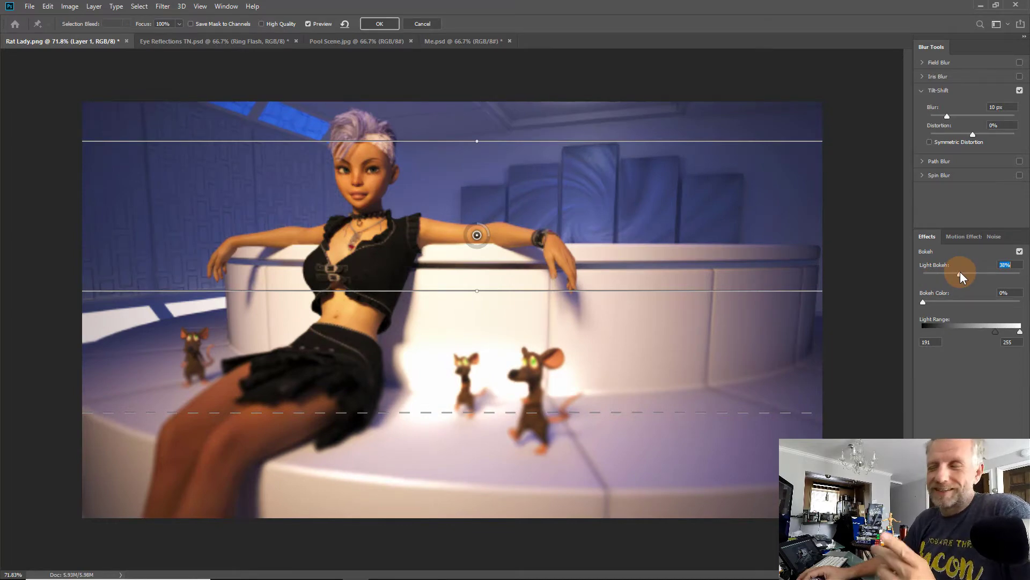
drag(960, 271, 940, 278)
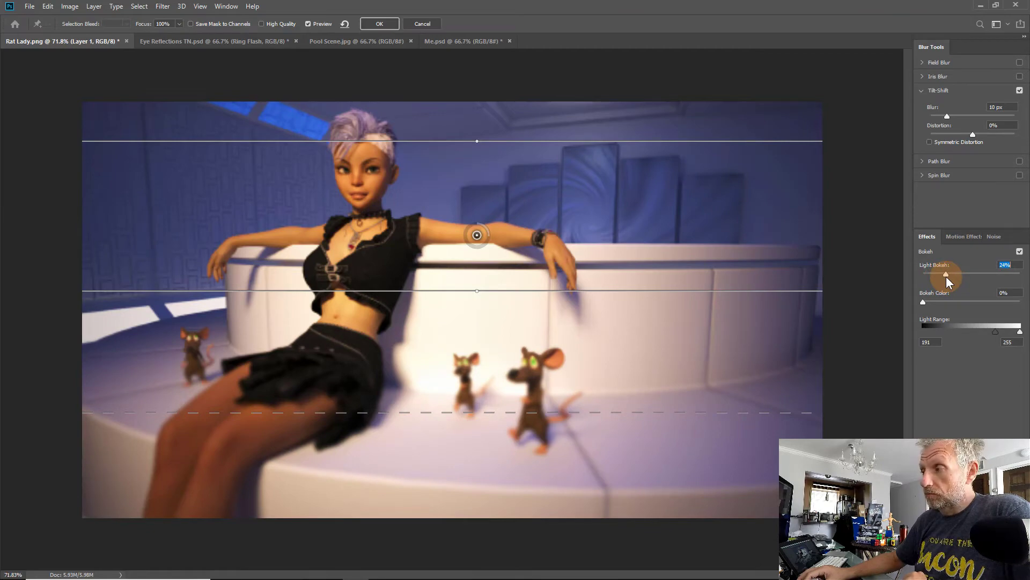
drag(946, 276, 941, 302)
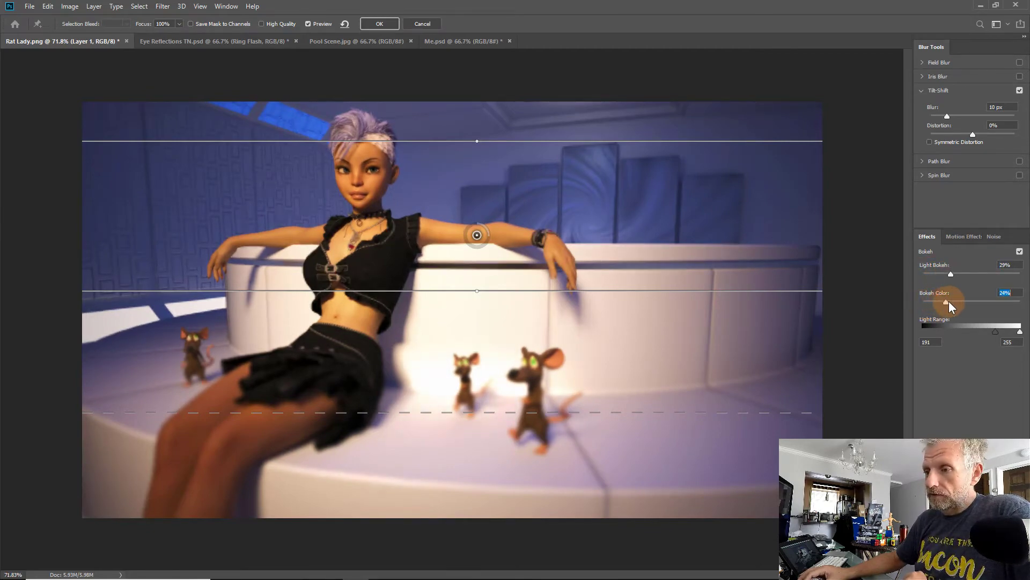
click(918, 318)
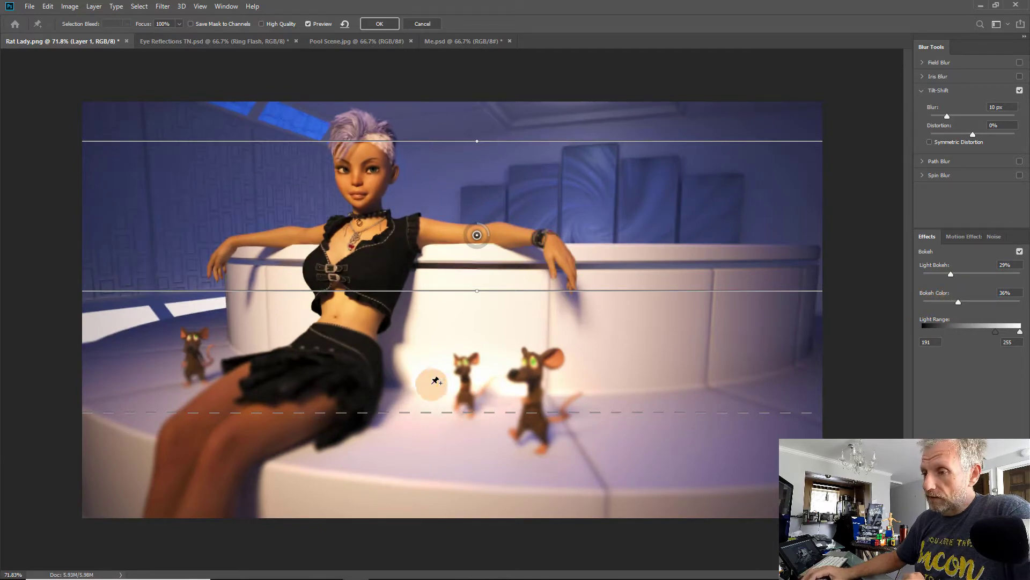
drag(962, 305, 901, 307)
click(954, 277)
mouse_move(955, 276)
mouse_down()
mouse_move(896, 285)
mouse_move(917, 273)
mouse_move(954, 276)
mouse_up()
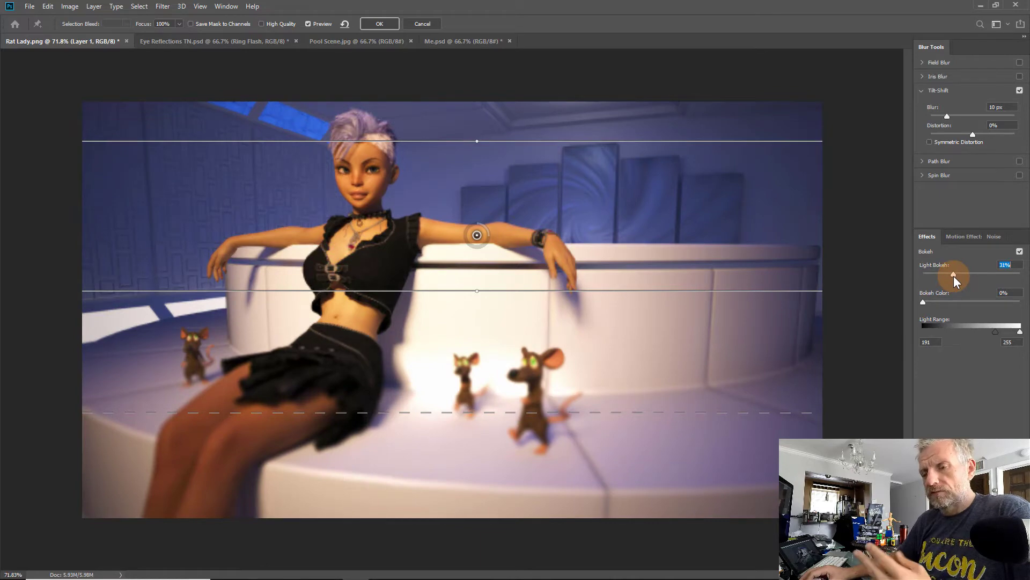
drag(954, 276, 949, 276)
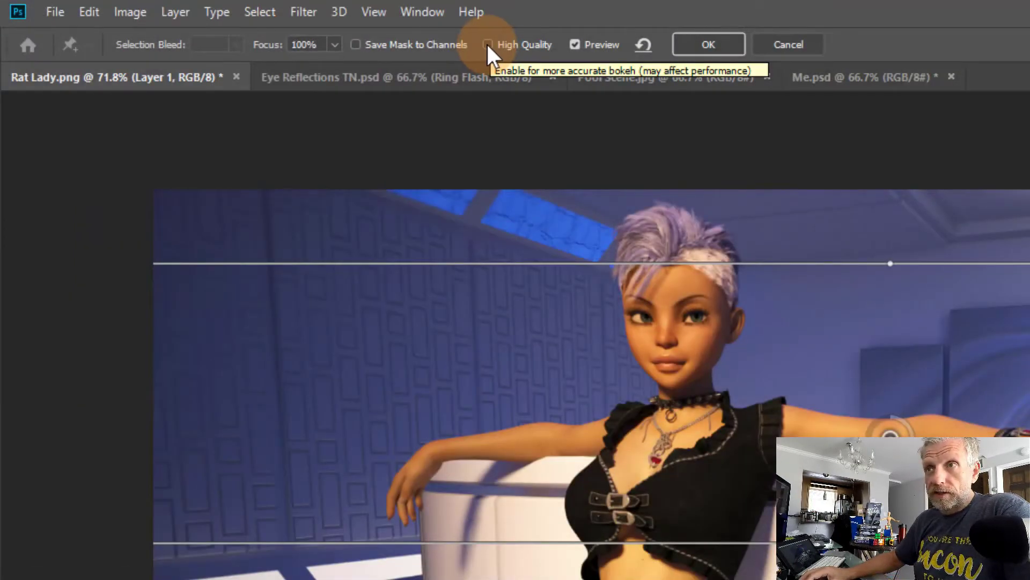
Step: Toggle the High Quality bokeh option and apply the Tilt-Shift blur
click(489, 46)
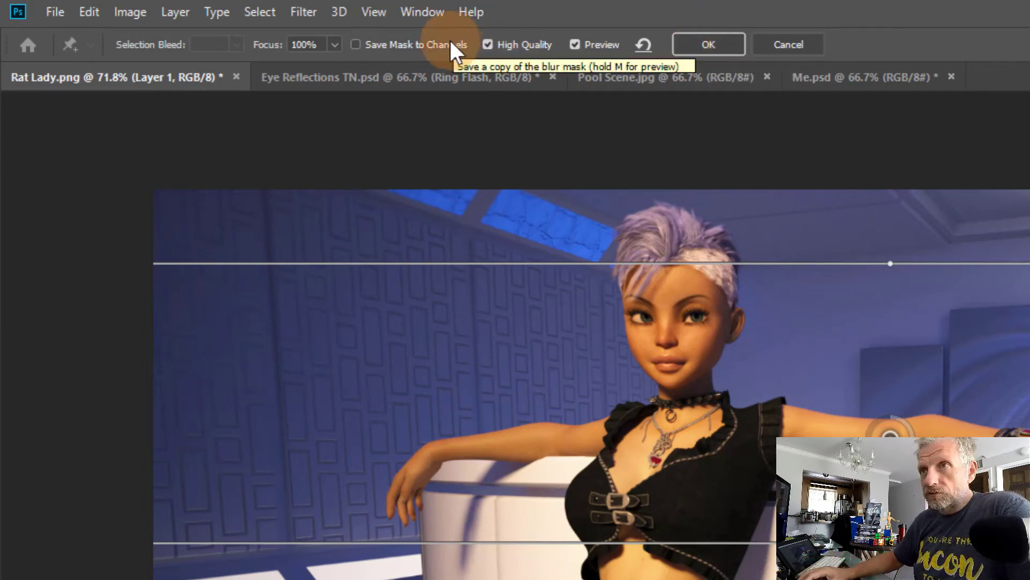
click(488, 45)
click(692, 46)
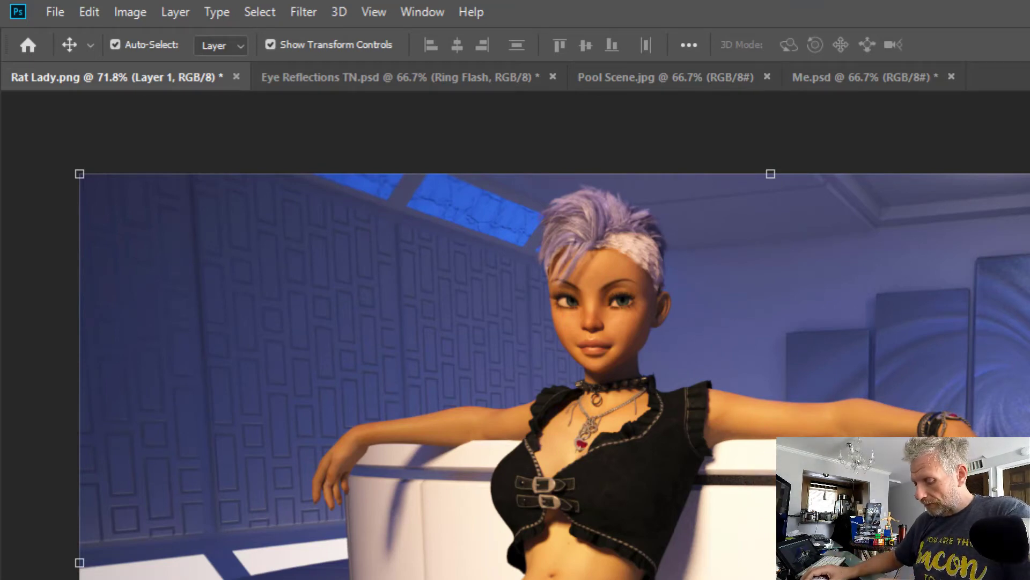
Step: Reopen the Tilt-Shift smart filter, move the focus band up toward the face and lower the blur to 5 px
key(Delete)
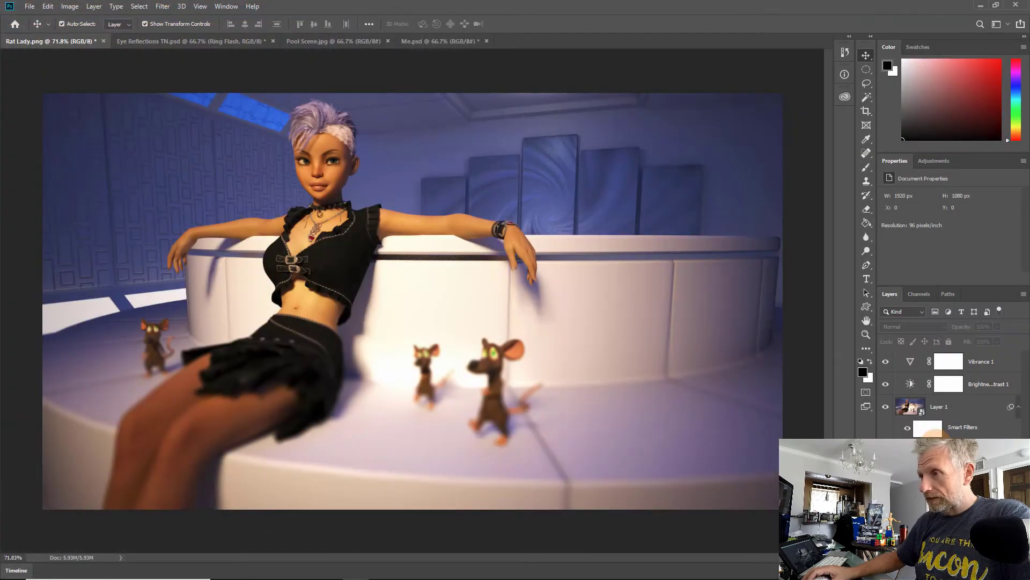
double_click(936, 442)
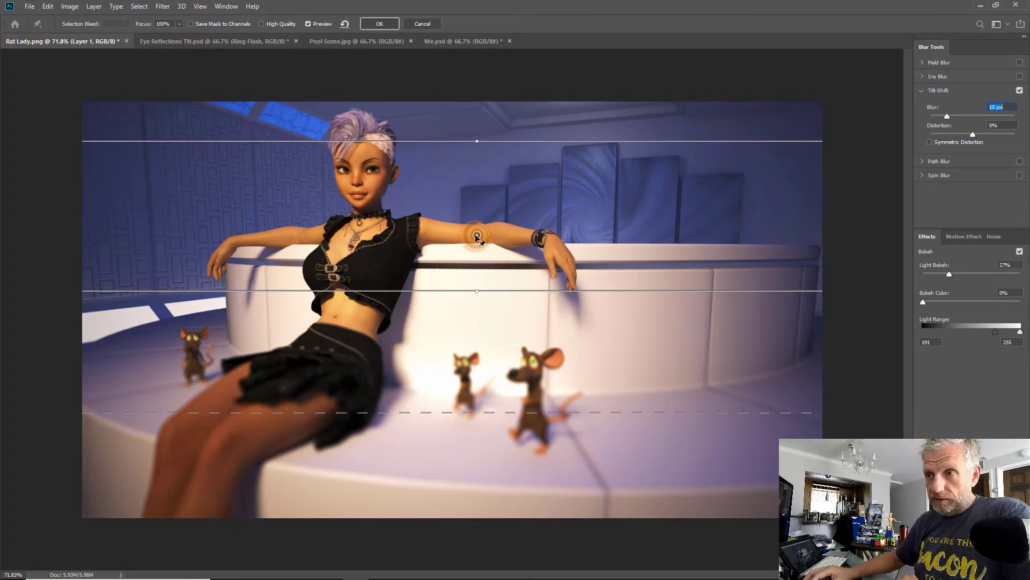
drag(476, 236, 474, 200)
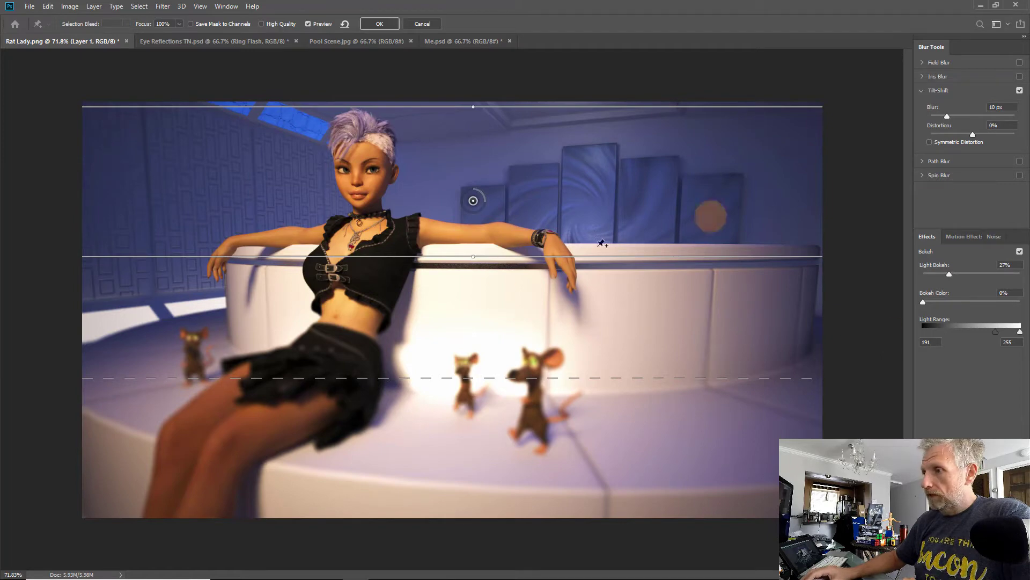
mouse_move(485, 203)
mouse_down()
mouse_move(478, 192)
mouse_move(471, 209)
mouse_up()
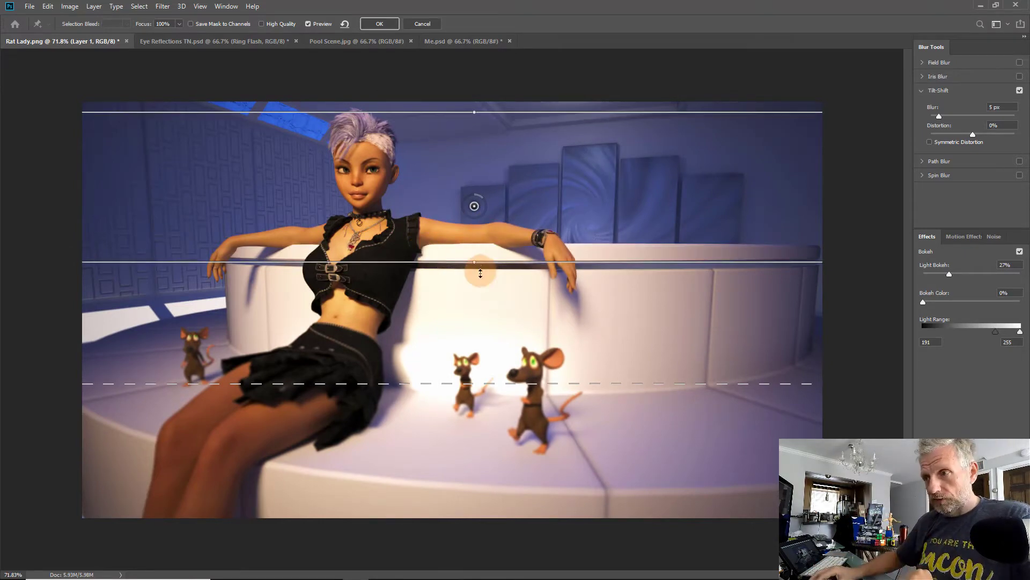
Step: Try rotating the focus band, level it again and apply the filter
drag(470, 264, 486, 257)
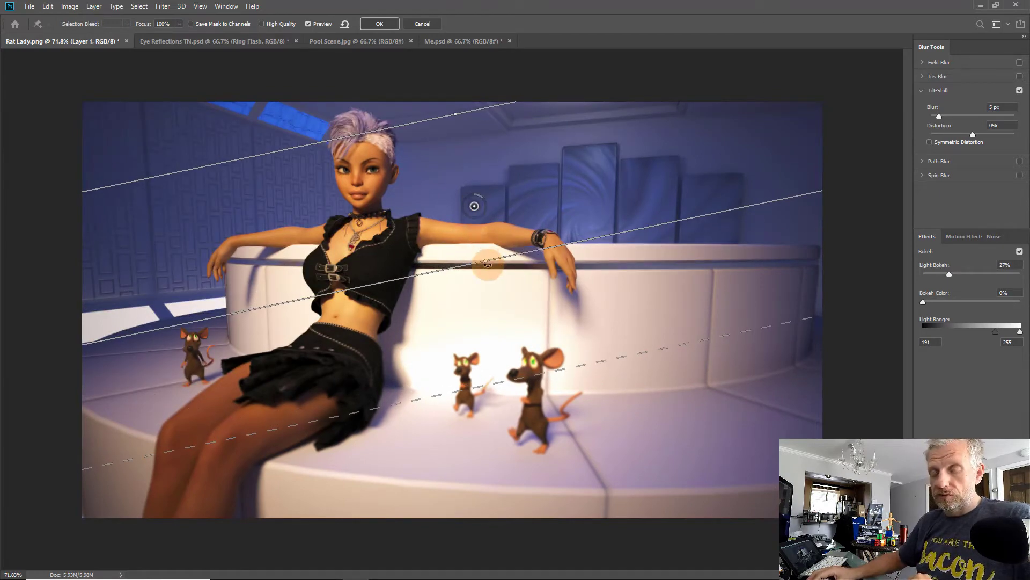
drag(487, 264, 475, 265)
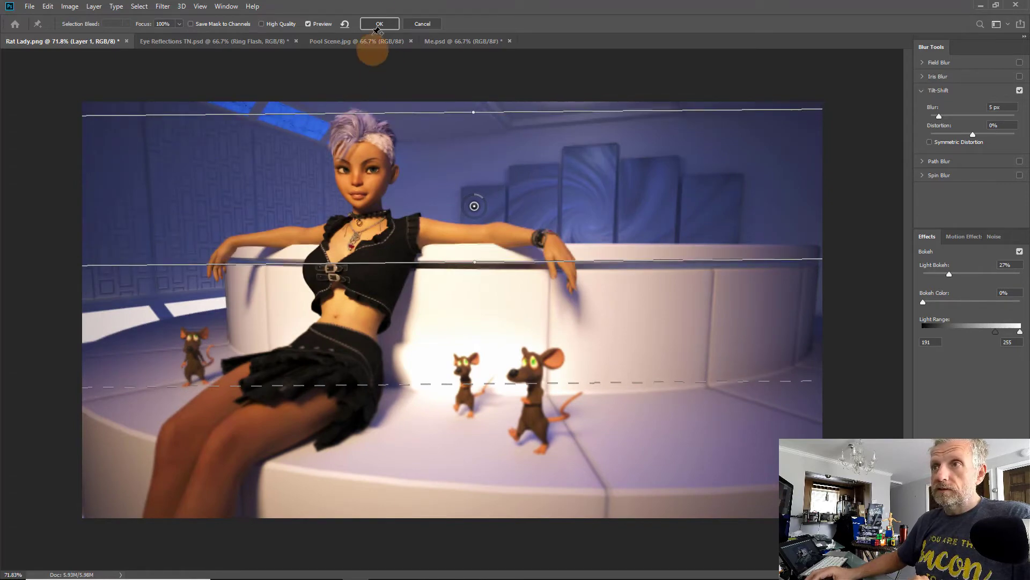
click(419, 25)
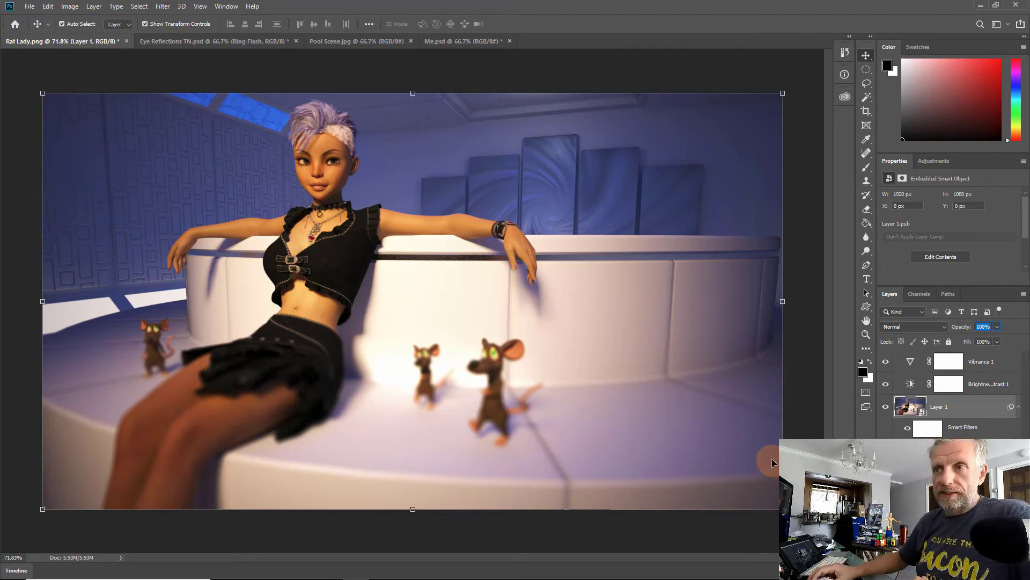
Step: In Eye Reflections TN.psd, convert the Ring Flash layer to a smart object and raise its opacity
click(217, 43)
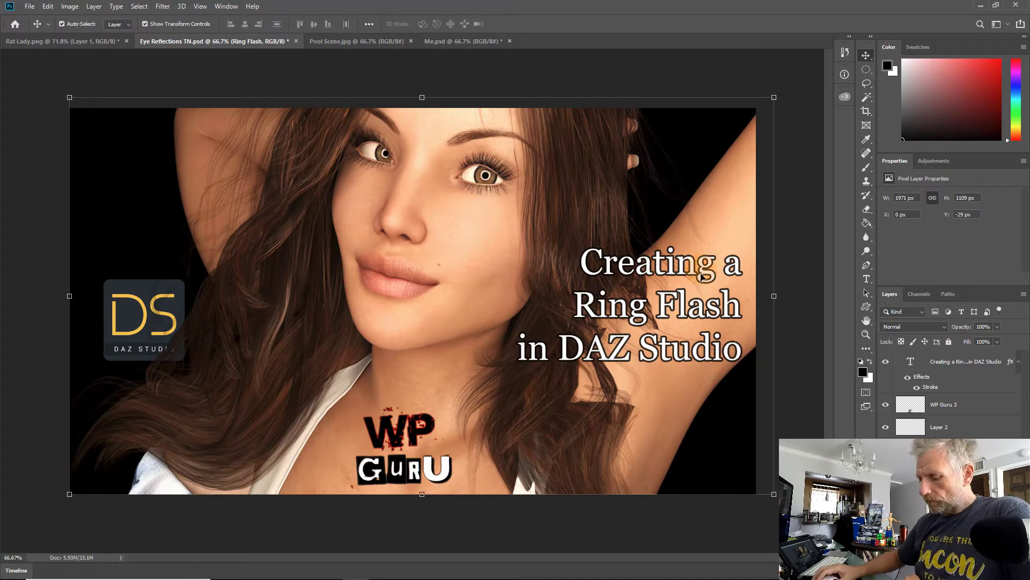
click(802, 493)
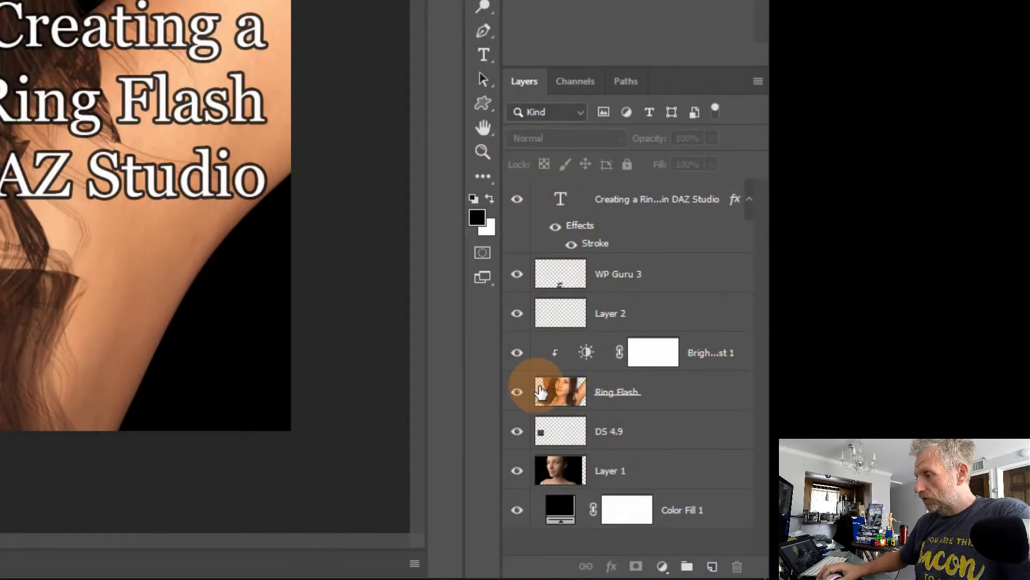
click(541, 392)
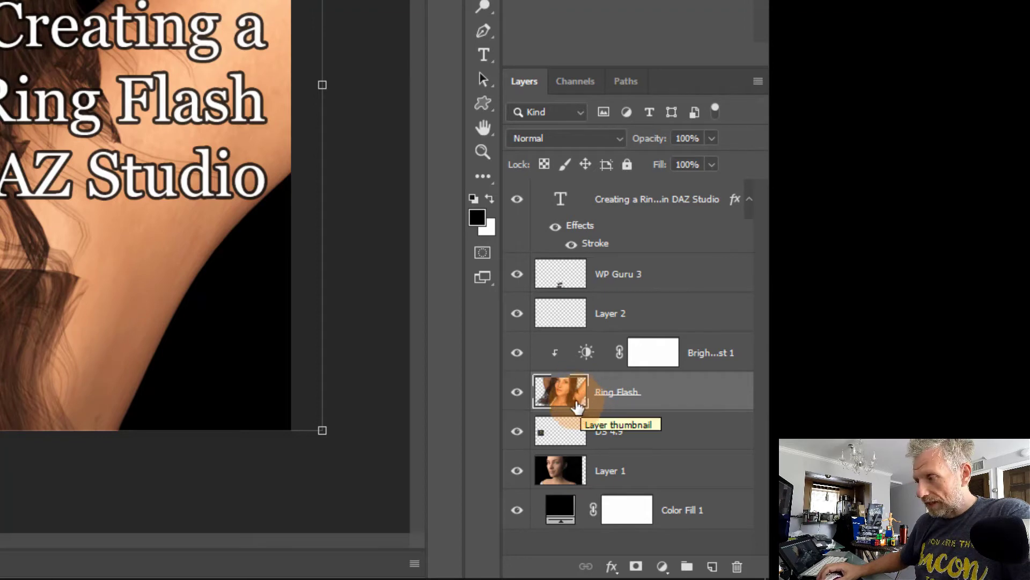
right_click(654, 391)
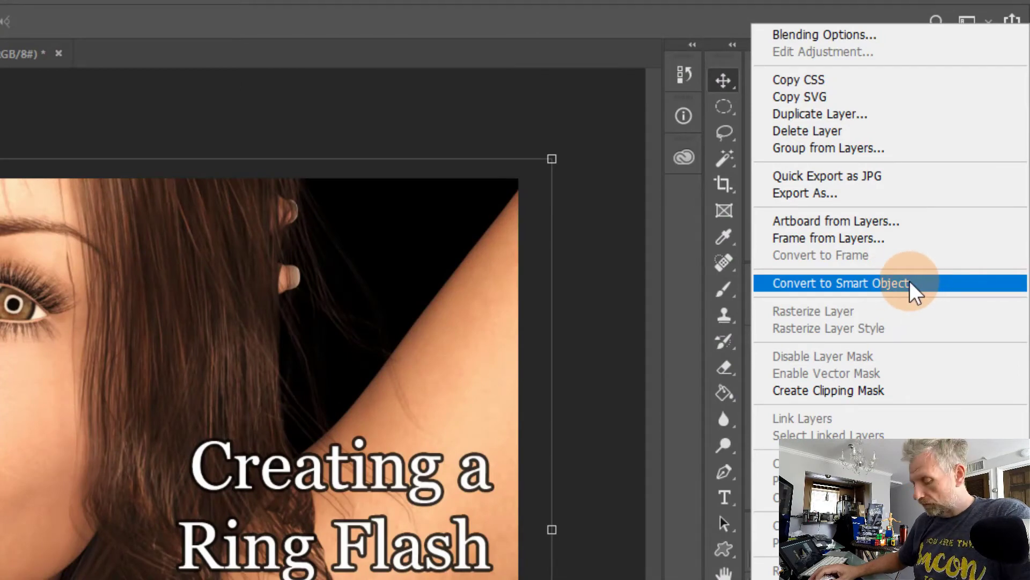
click(909, 281)
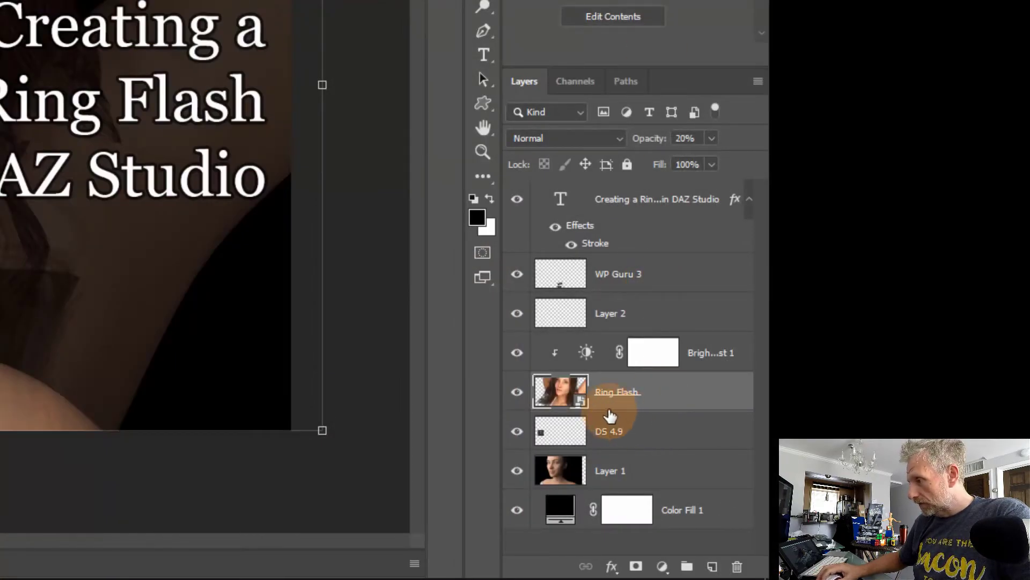
drag(654, 144, 692, 144)
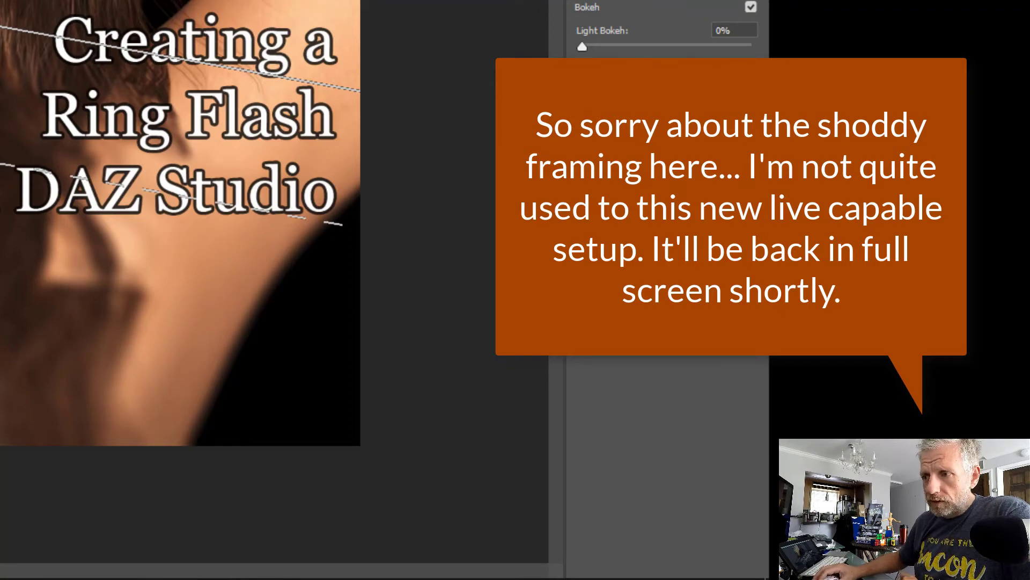
Step: Position the tilt-shift focus and transition lines across the Ring Flash image
drag(1, 164, 1, 367)
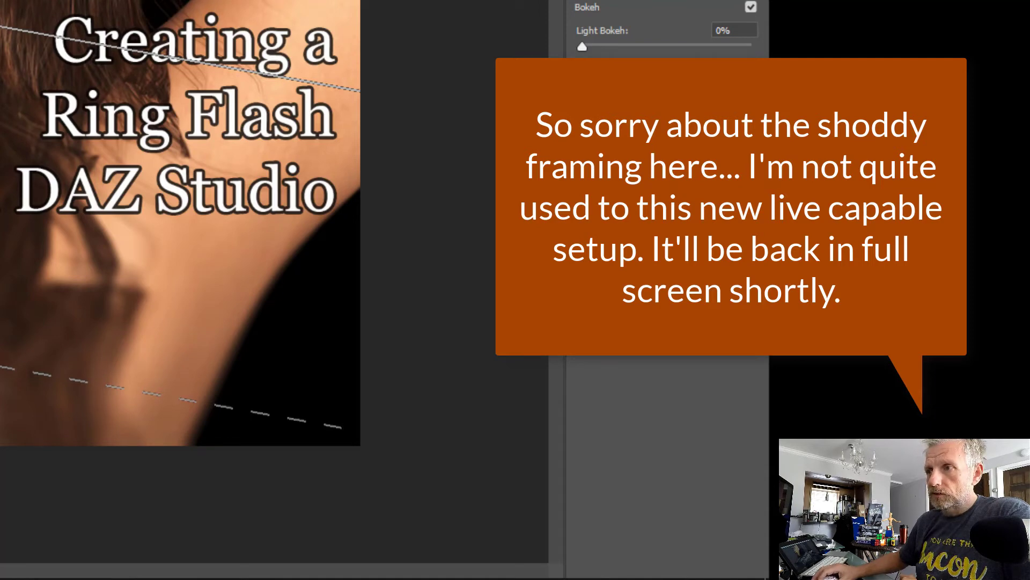
mouse_move(1, 27)
mouse_down()
mouse_move(1, 82)
mouse_move(1, 16)
mouse_up()
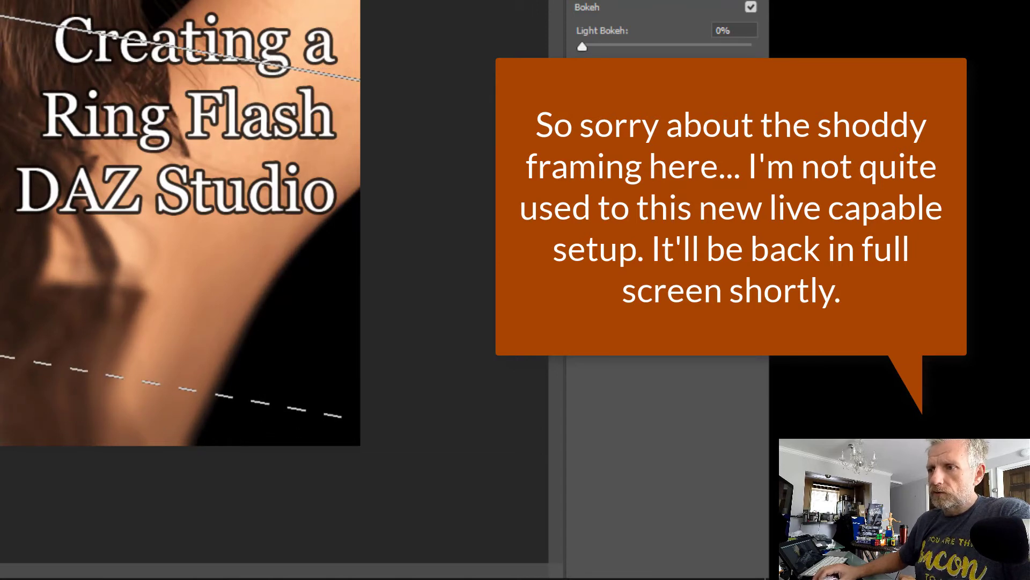
drag(1, 16, 1, 121)
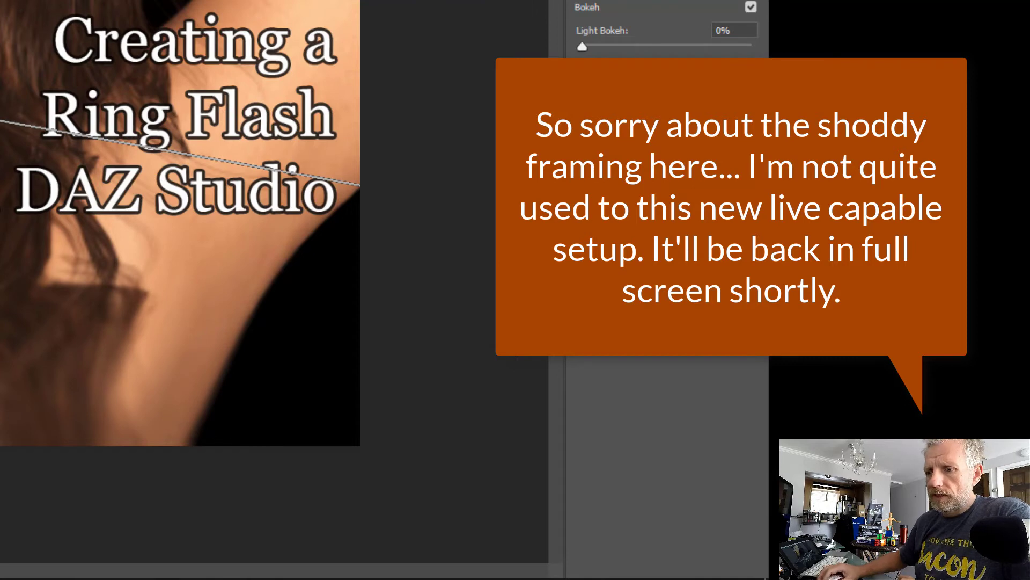
drag(1, 457, 1, 380)
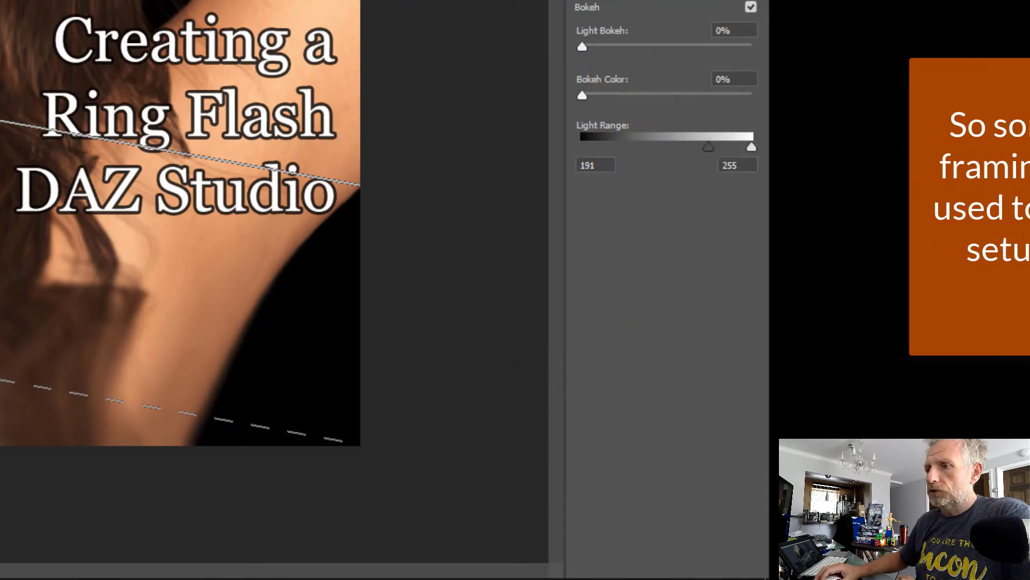
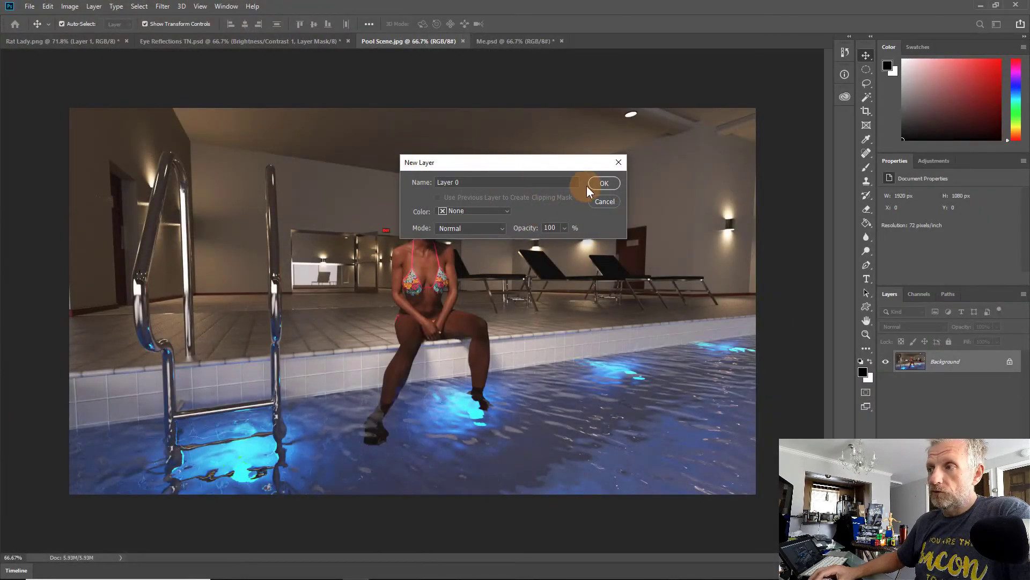
Step: Convert the Pool Scene background into an editable Layer 0
click(608, 187)
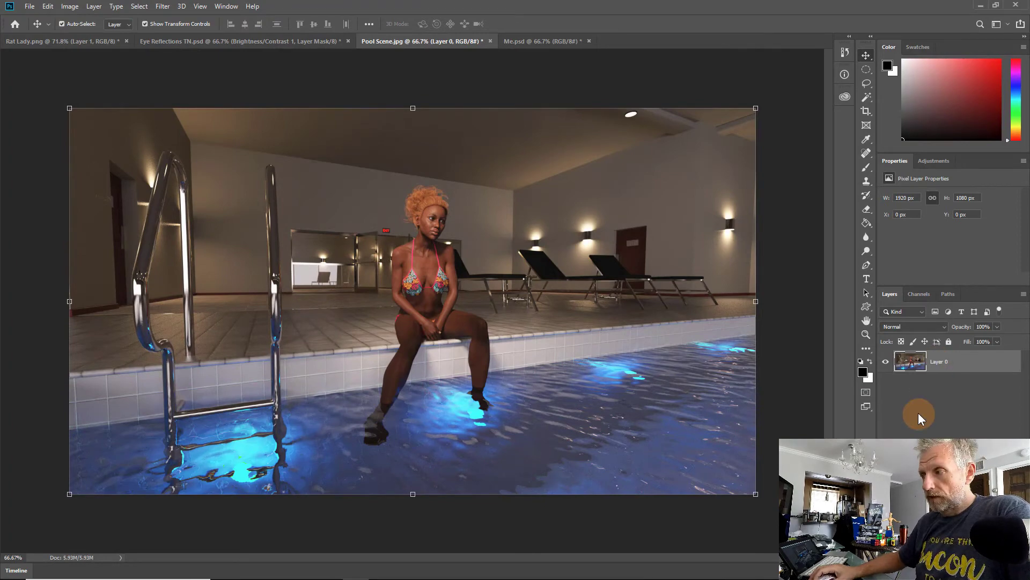
right_click(917, 366)
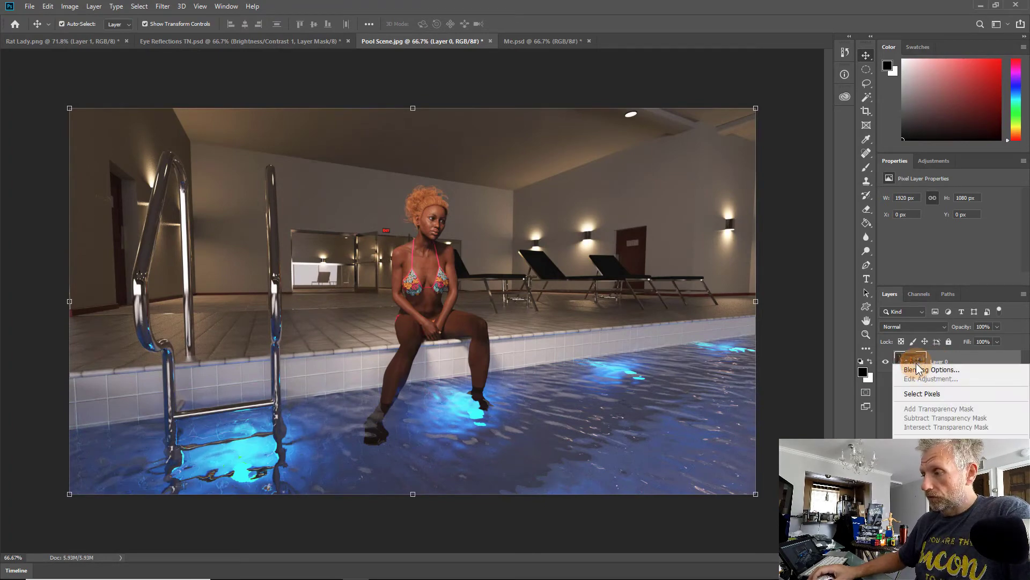
click(884, 403)
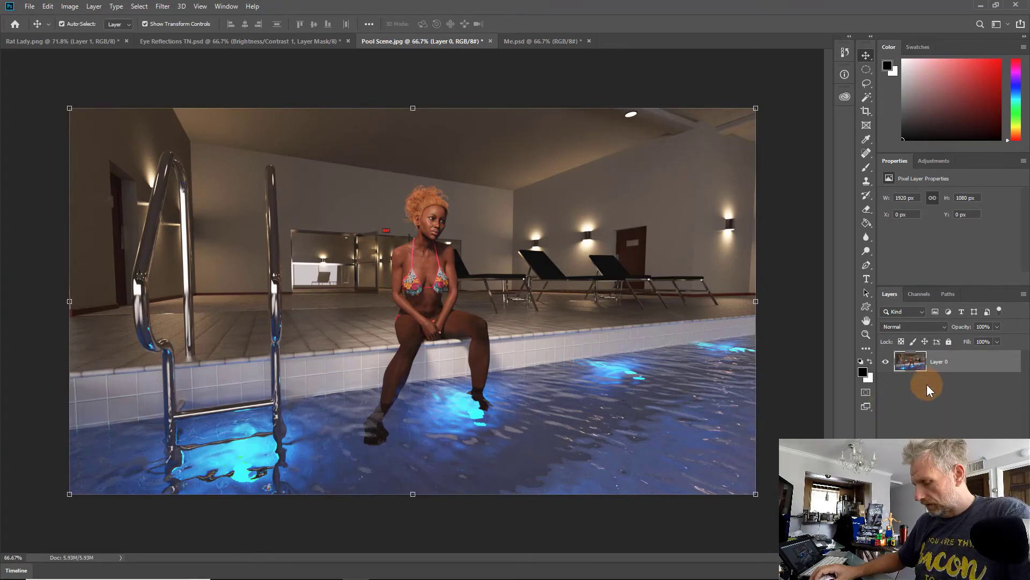
key(2)
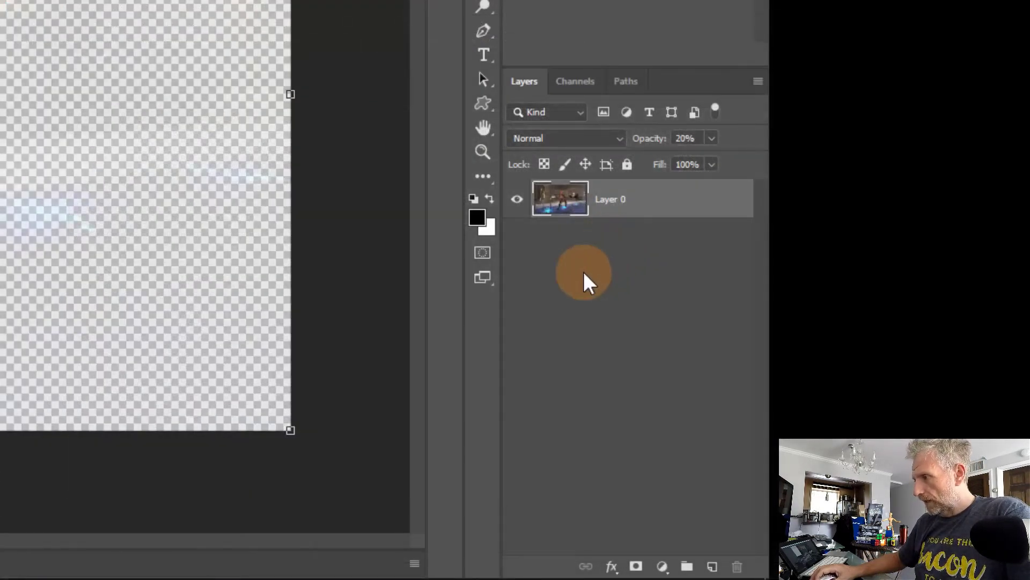
drag(649, 136, 764, 137)
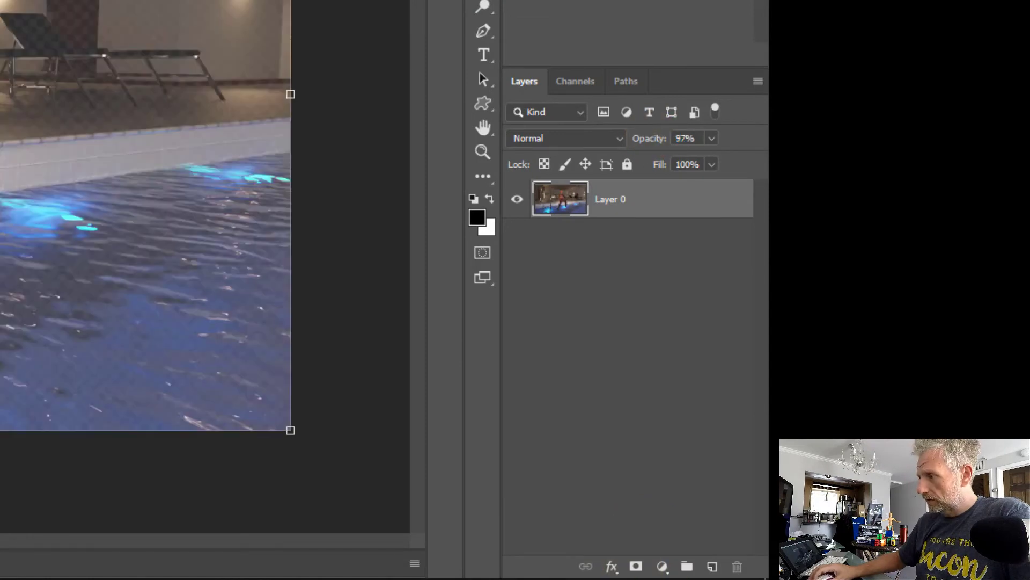
right_click(561, 205)
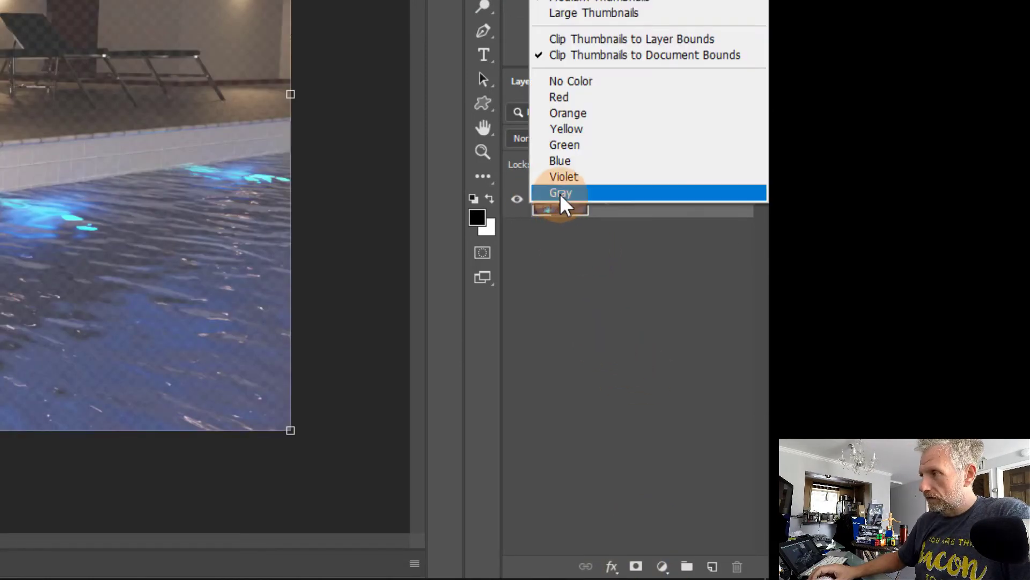
click(597, 223)
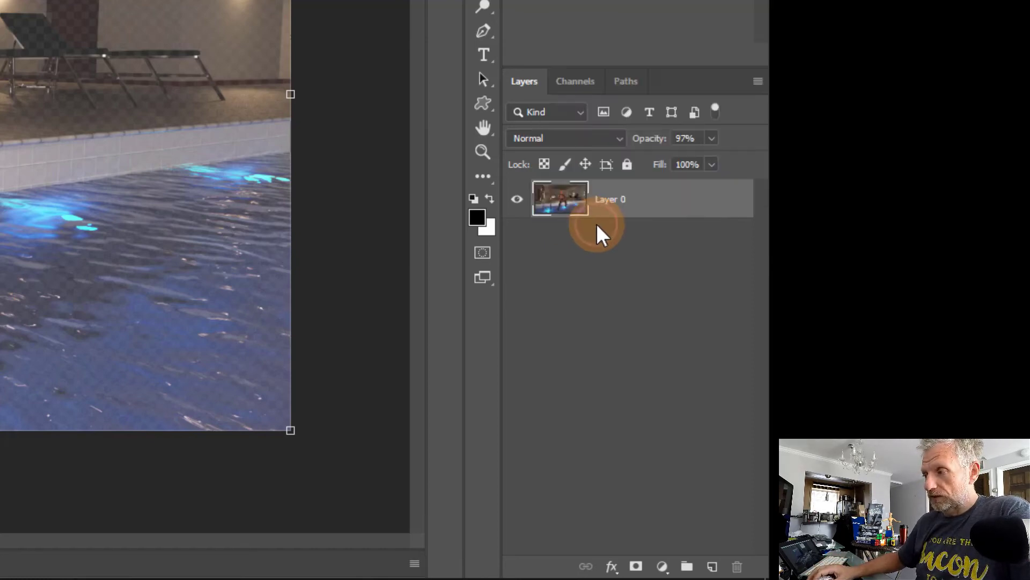
drag(651, 138, 720, 140)
click(572, 203)
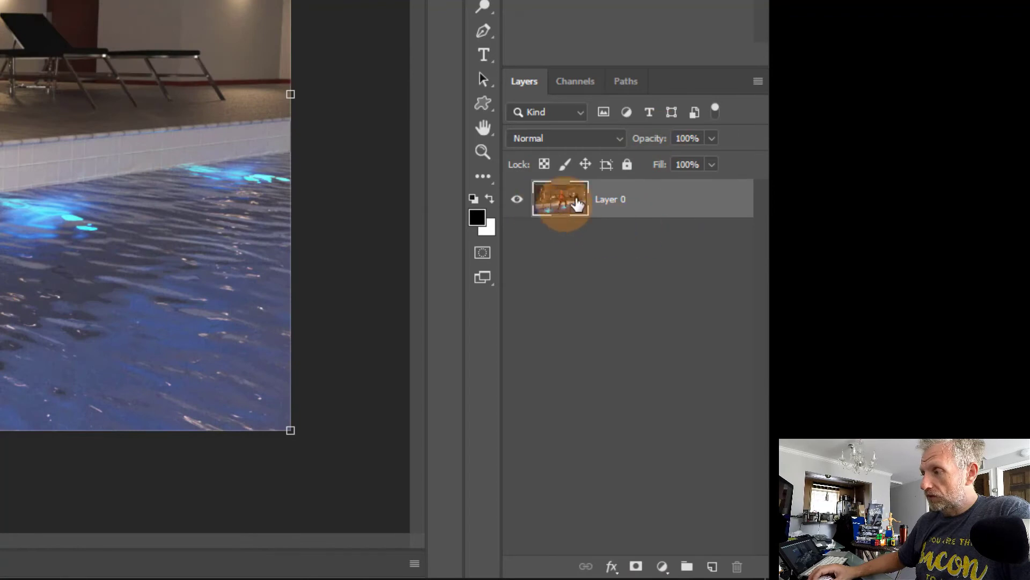
Step: Convert Layer 0 of Pool Scene into a smart object
click(667, 194)
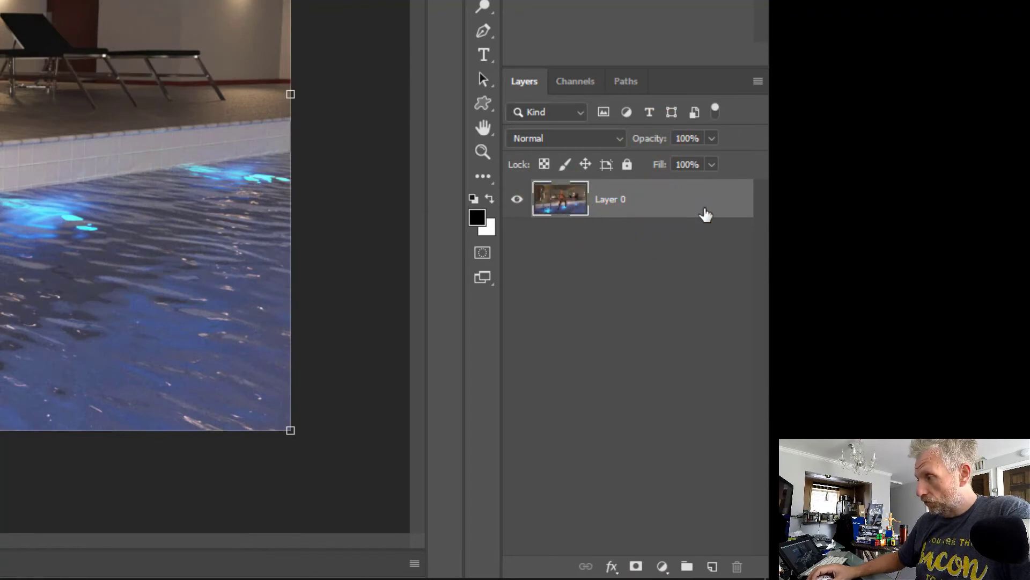
click(667, 197)
click(555, 198)
click(564, 199)
click(625, 205)
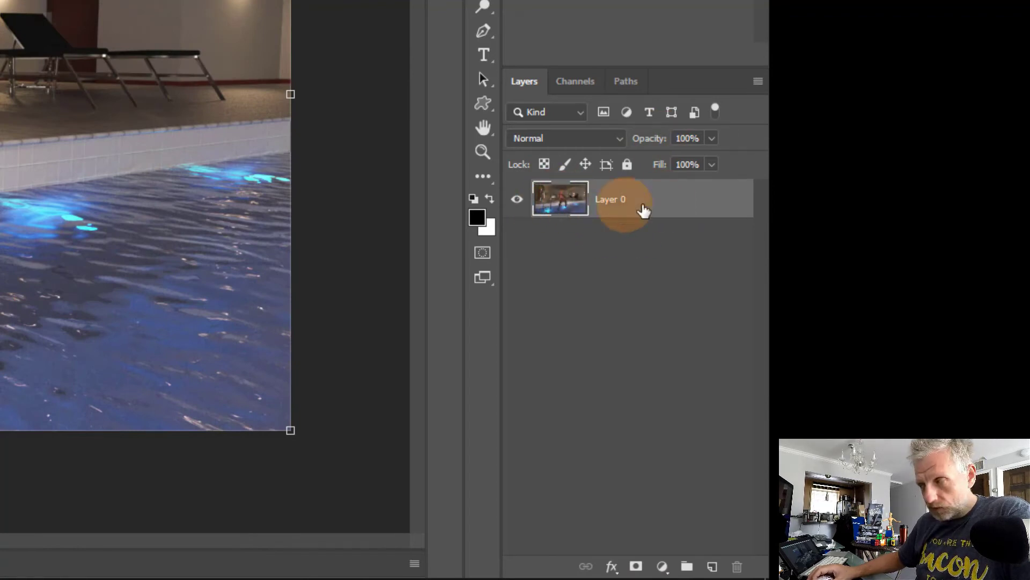
click(658, 205)
right_click(690, 204)
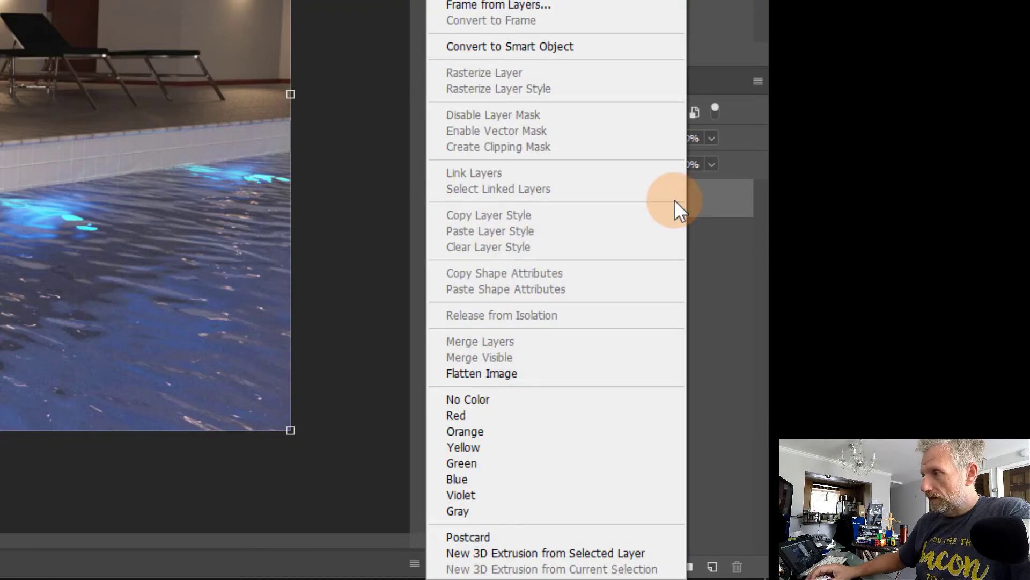
click(623, 50)
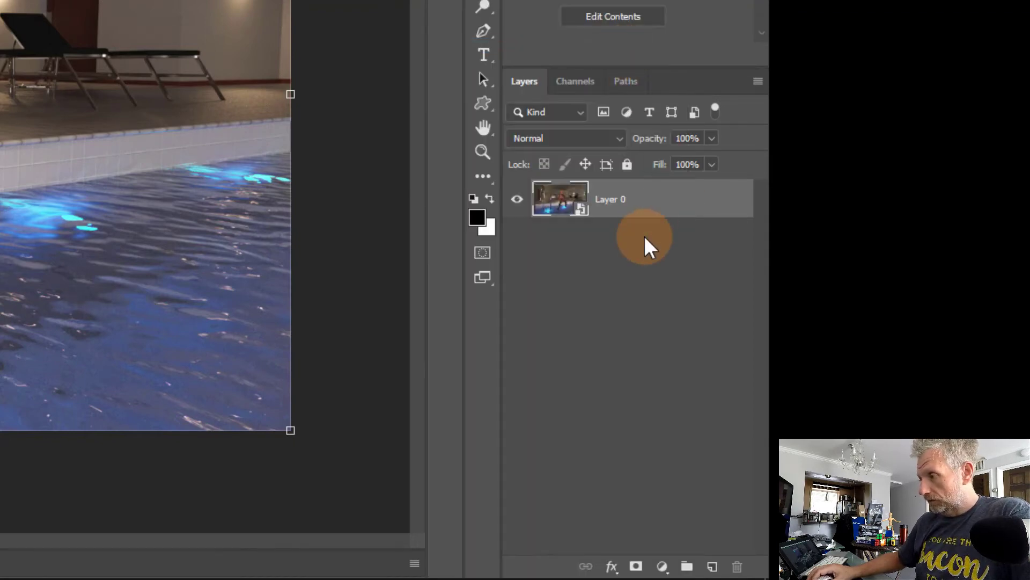
click(620, 204)
click(630, 240)
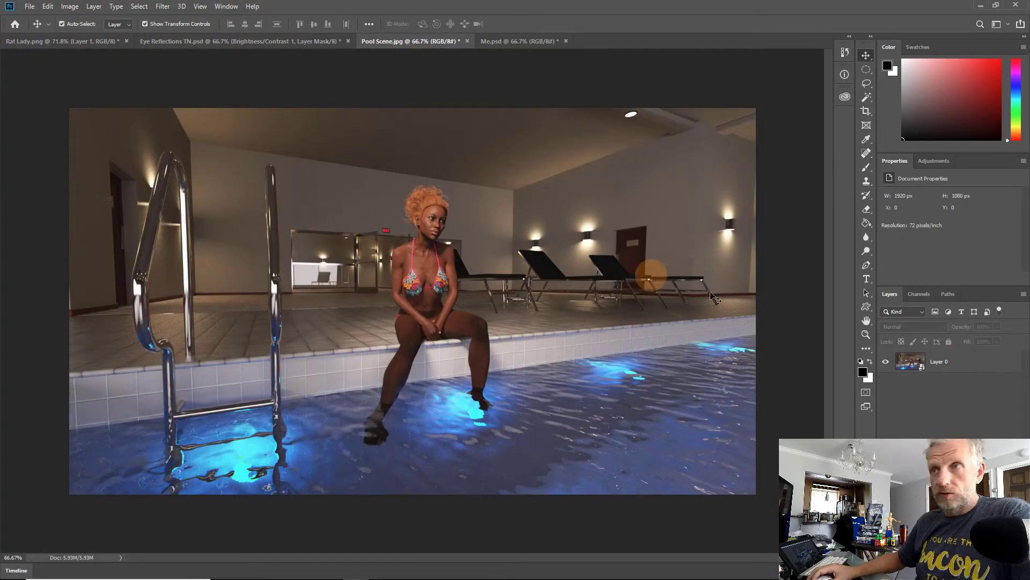
click(910, 361)
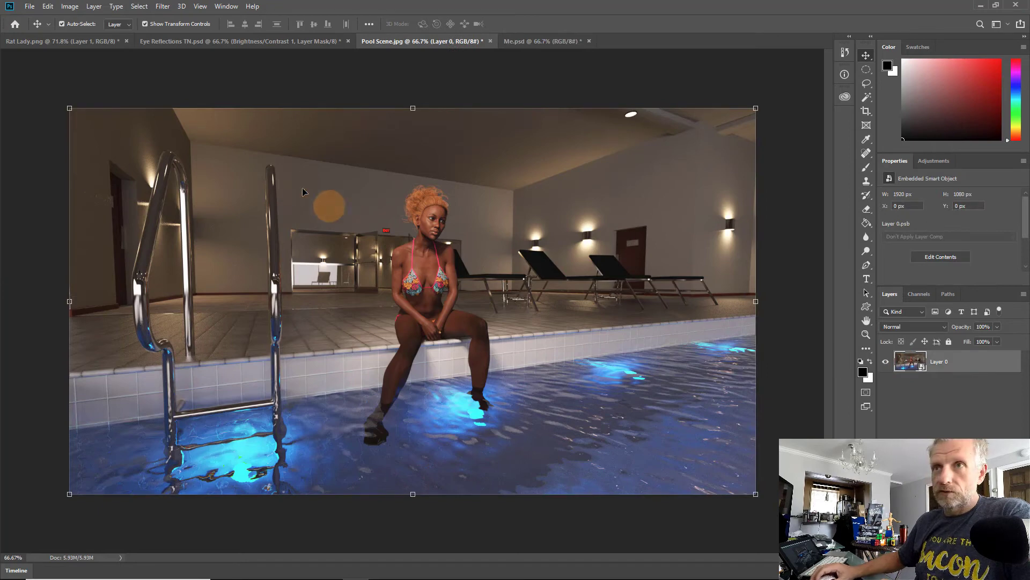
click(94, 6)
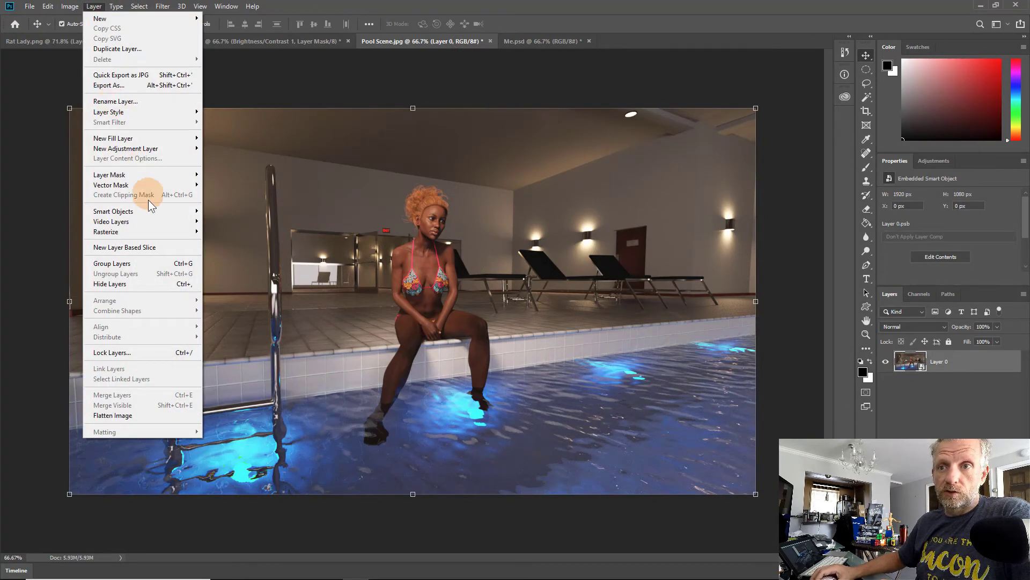
mouse_move(150, 215)
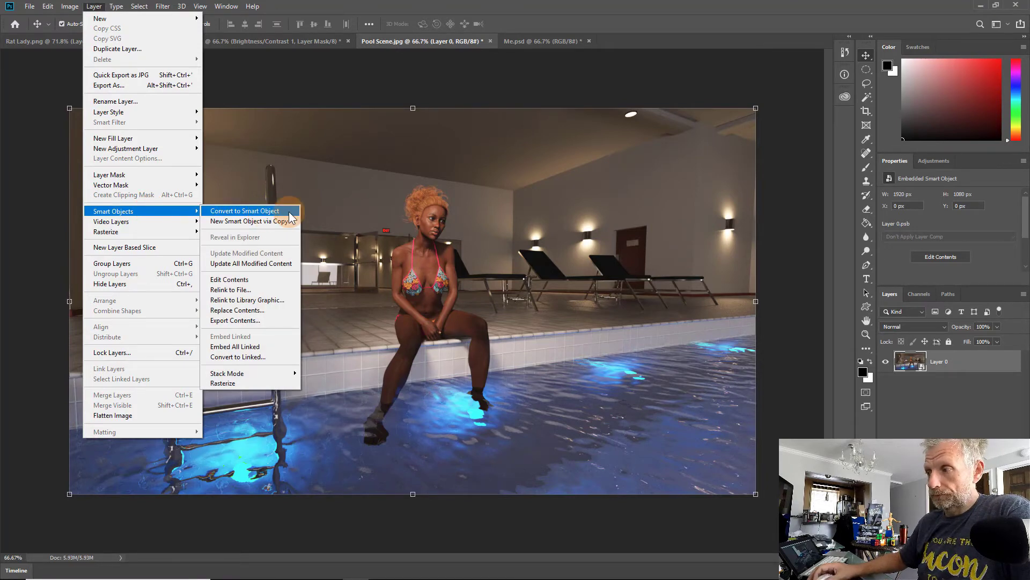
click(915, 436)
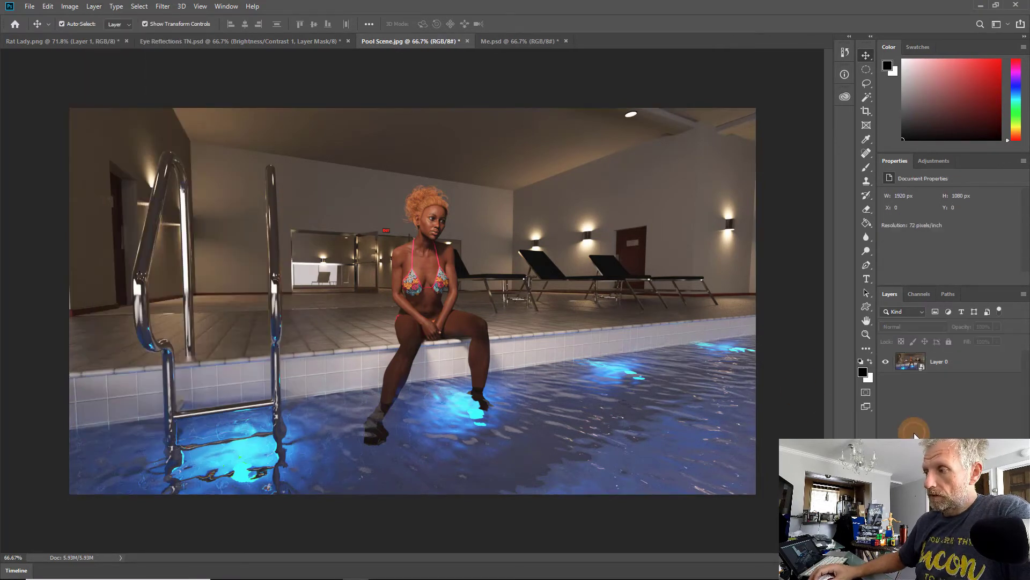
click(910, 367)
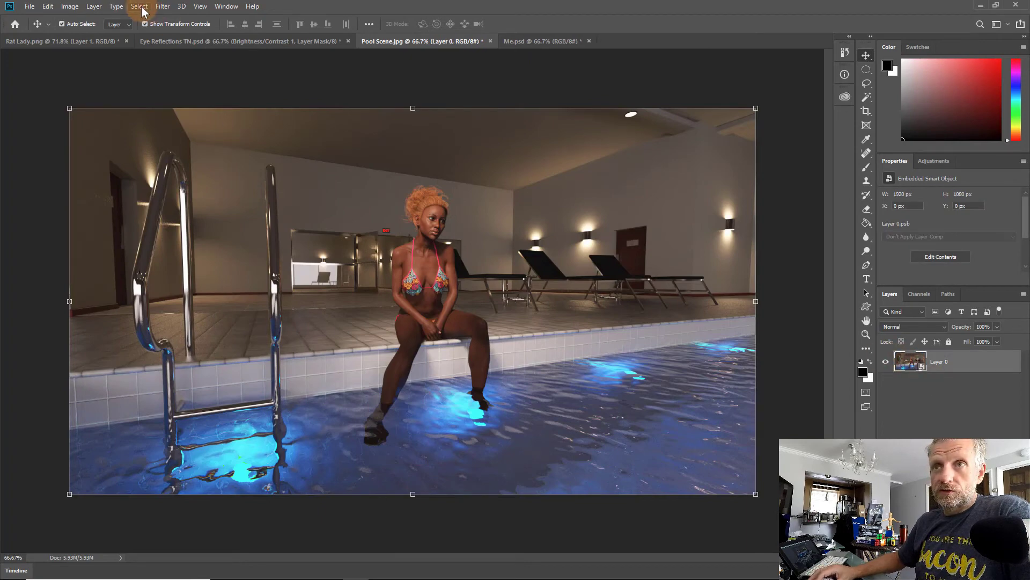
Step: Open the Tilt-Shift blur and move its focus band up across the woman's face and torso
click(170, 12)
mouse_move(290, 121)
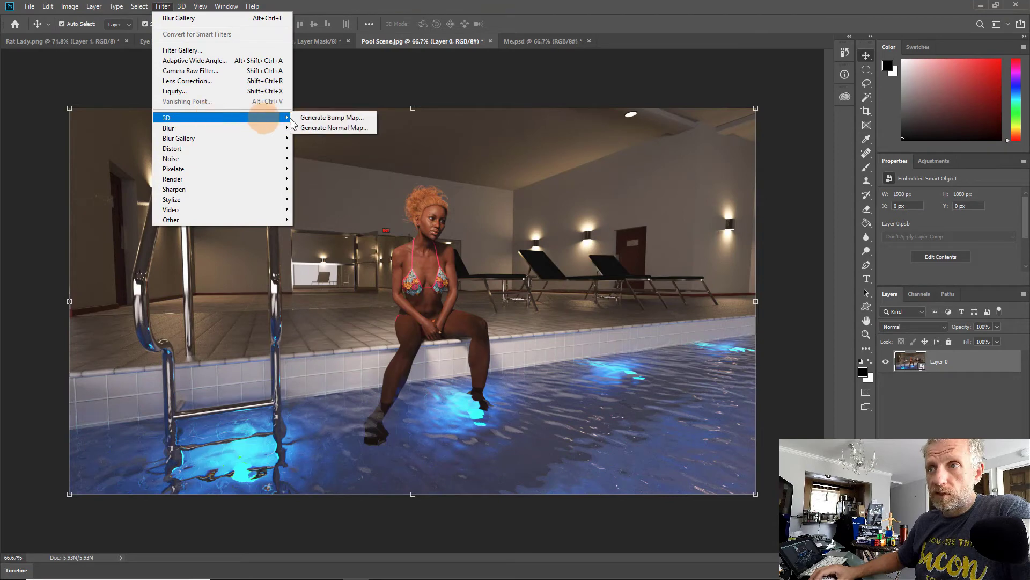
mouse_move(283, 138)
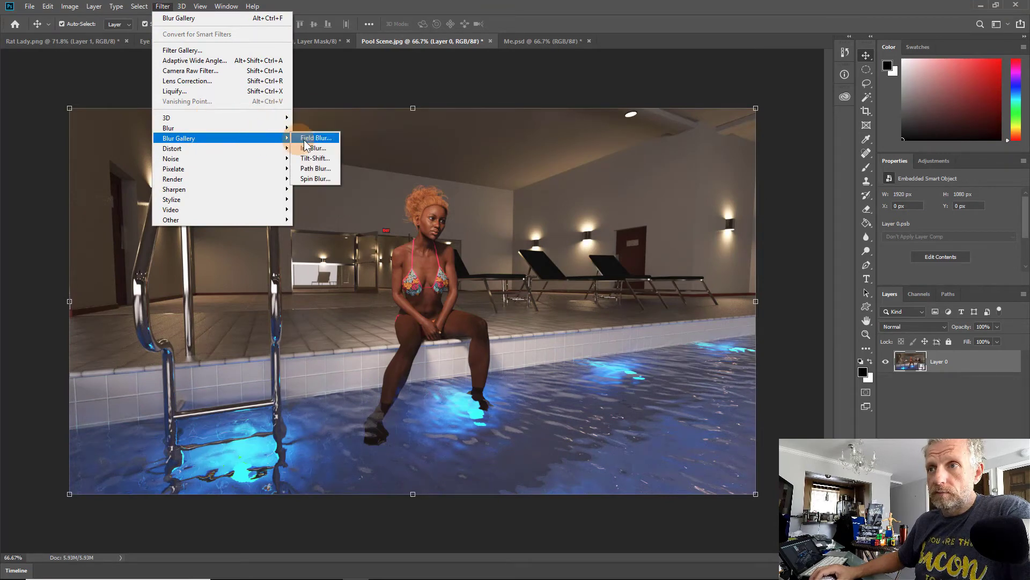
click(325, 161)
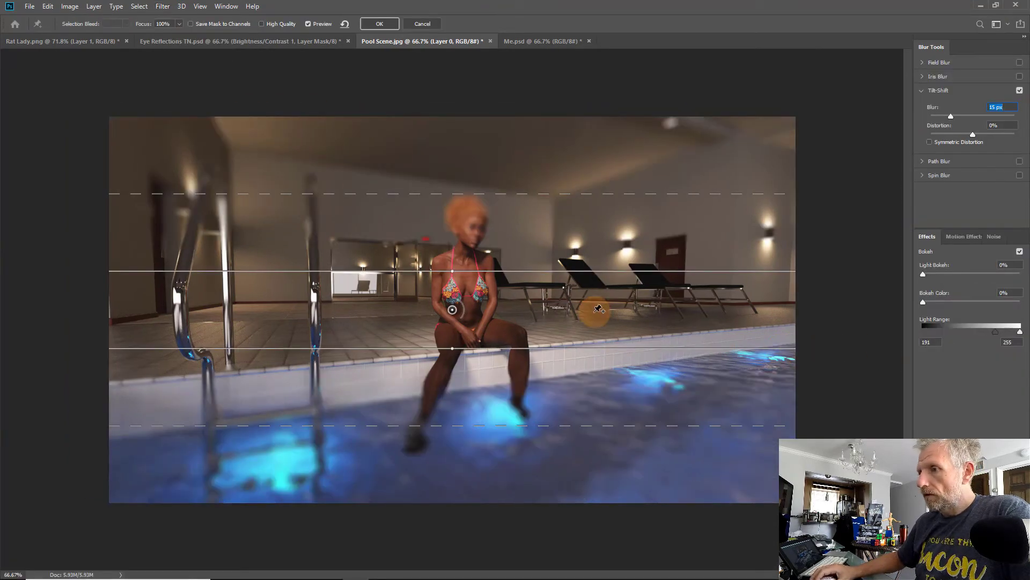
drag(454, 311, 453, 271)
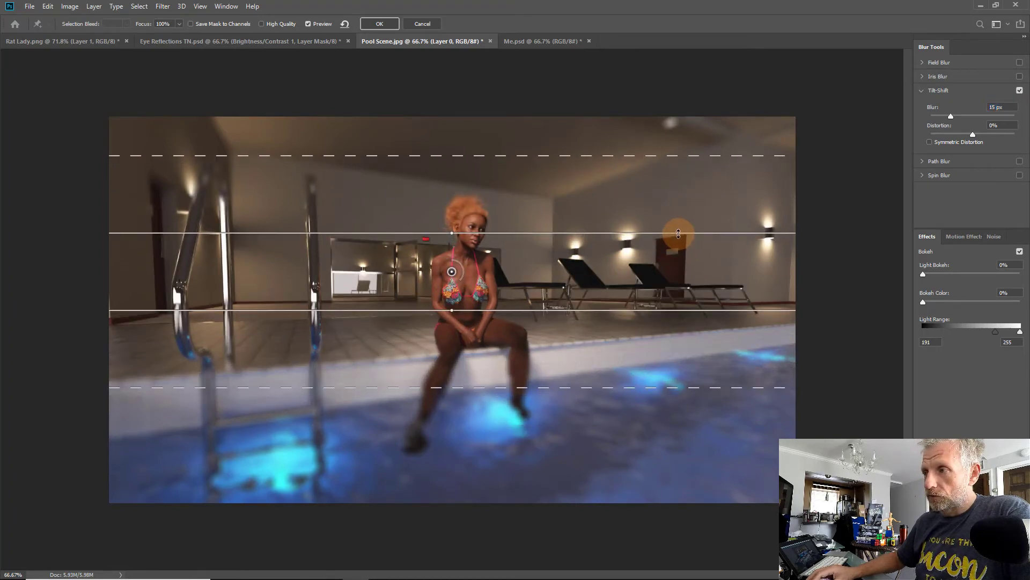
drag(678, 230, 674, 215)
Step: Widen the tilt-shift transition lines and rotate the focus band about 5.3 degrees
drag(669, 304, 668, 314)
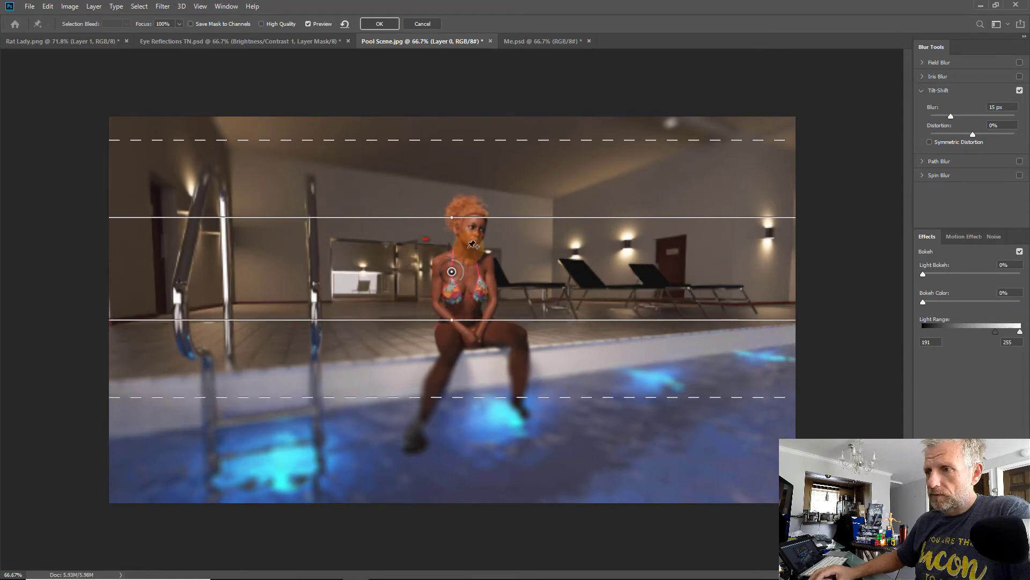
drag(454, 217, 447, 215)
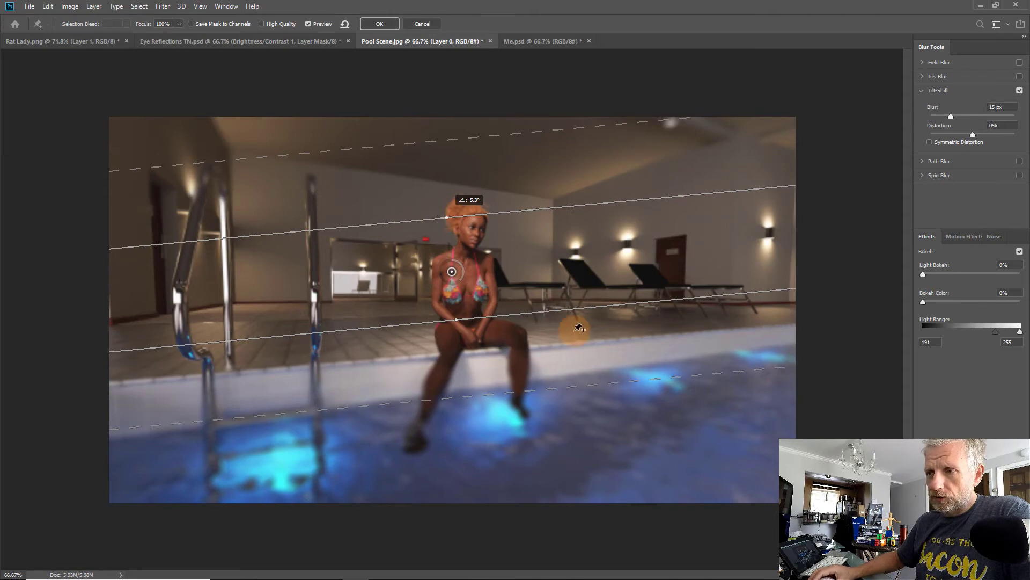
drag(462, 398, 470, 434)
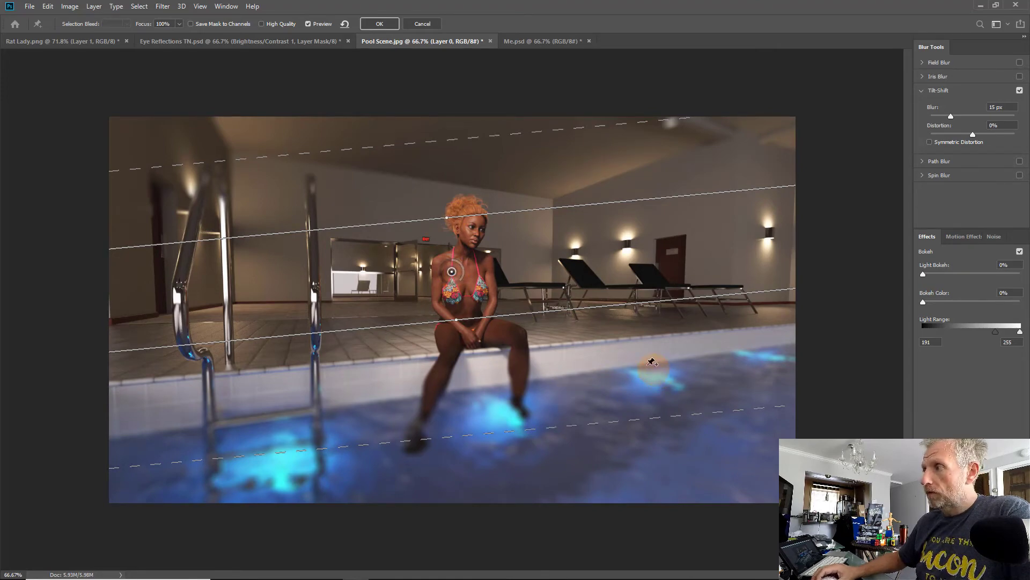
Step: Enable High Quality and apply the Tilt-Shift filter
click(262, 23)
click(670, 295)
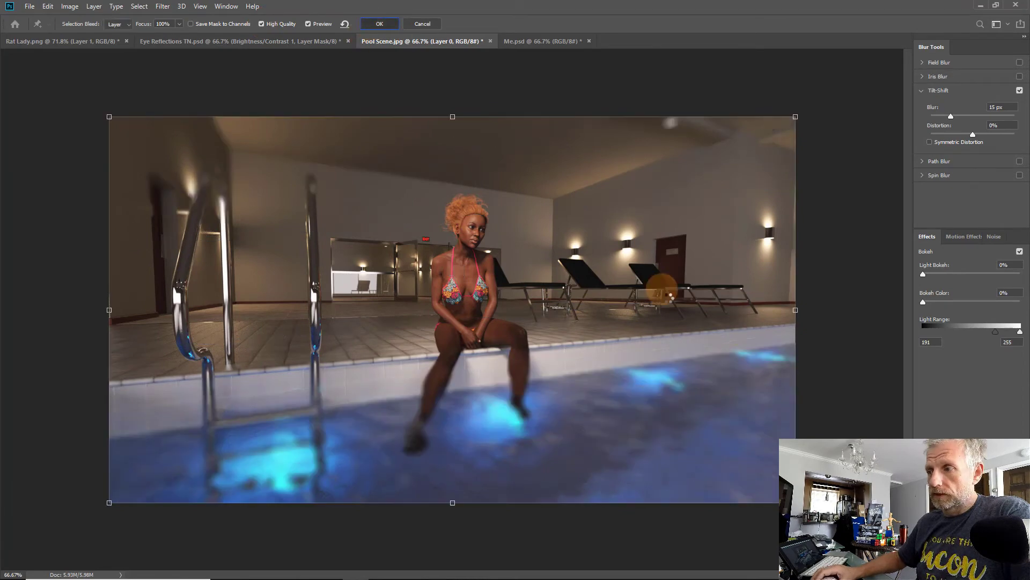
key(Return)
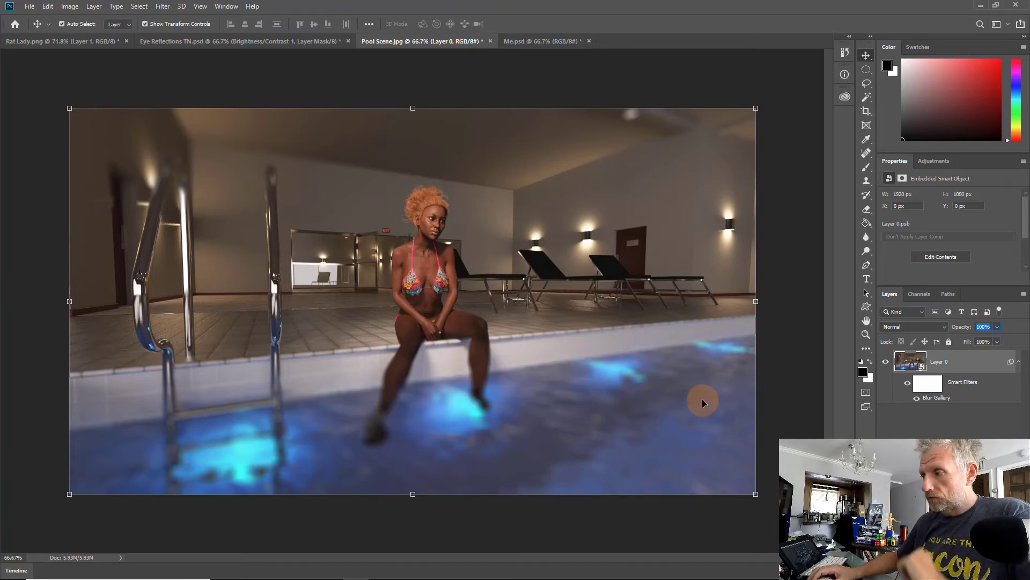
Step: In Me.psd, convert Layer 1 into a smart object
click(538, 41)
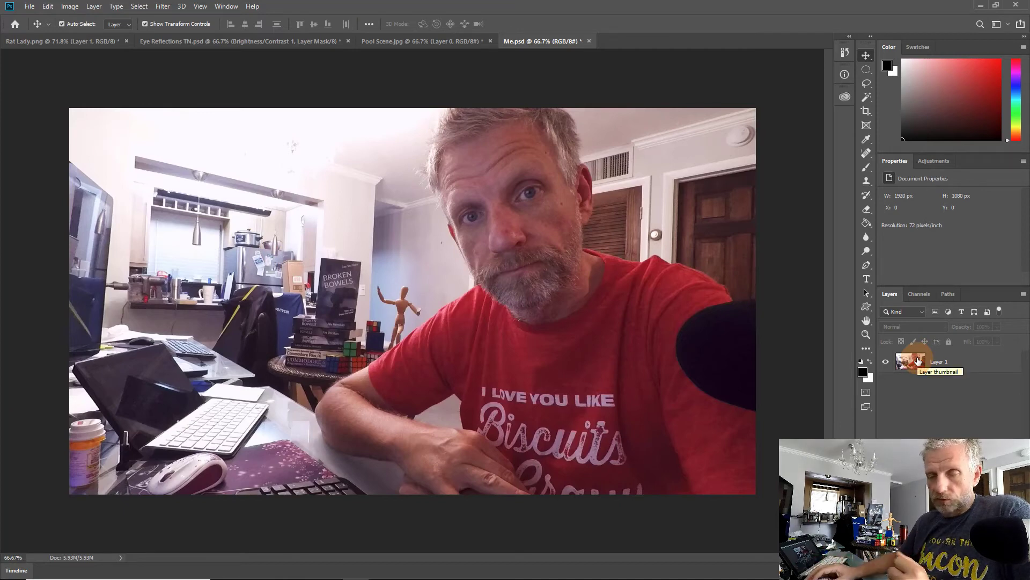
click(962, 367)
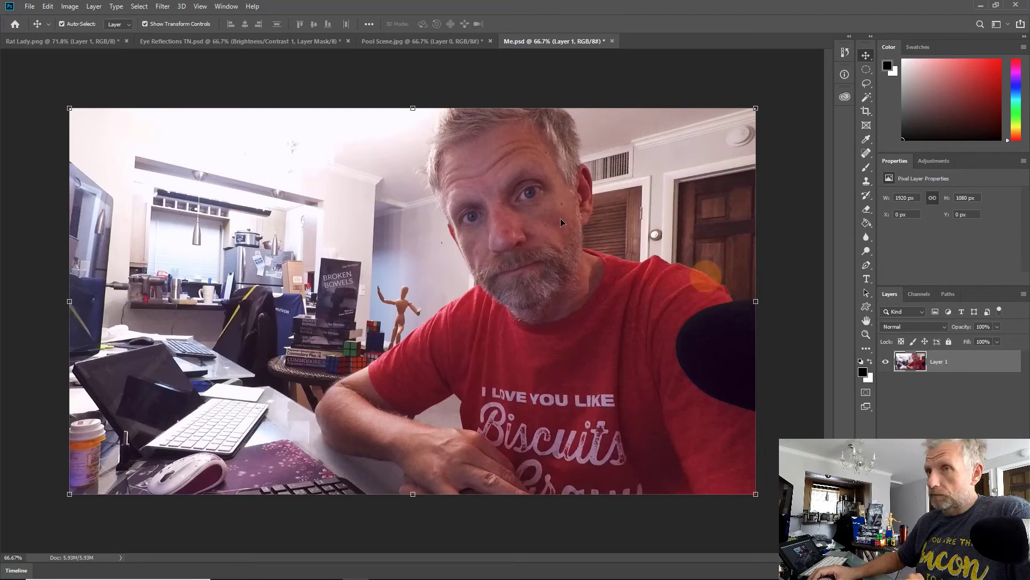
click(94, 6)
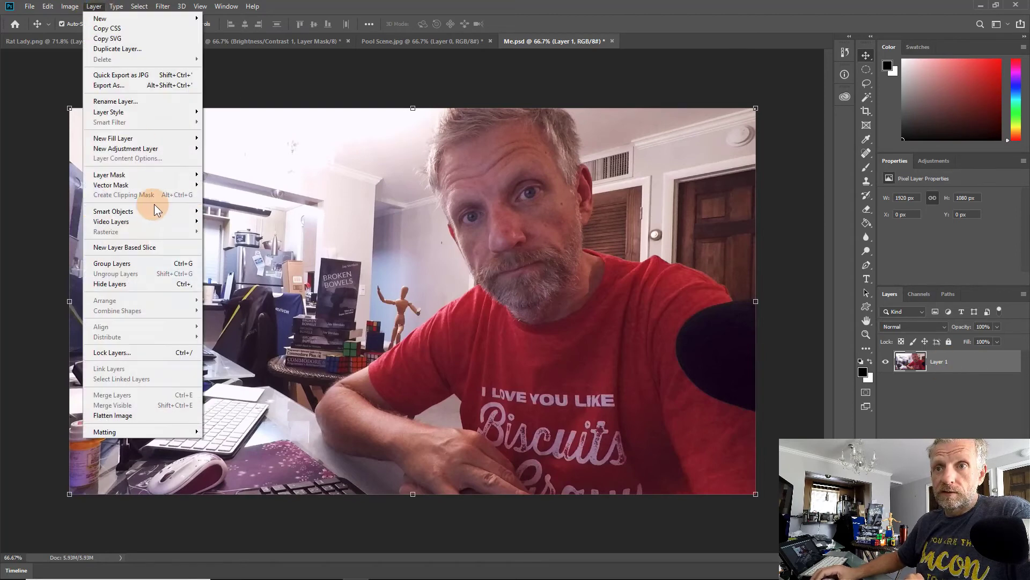
mouse_move(161, 211)
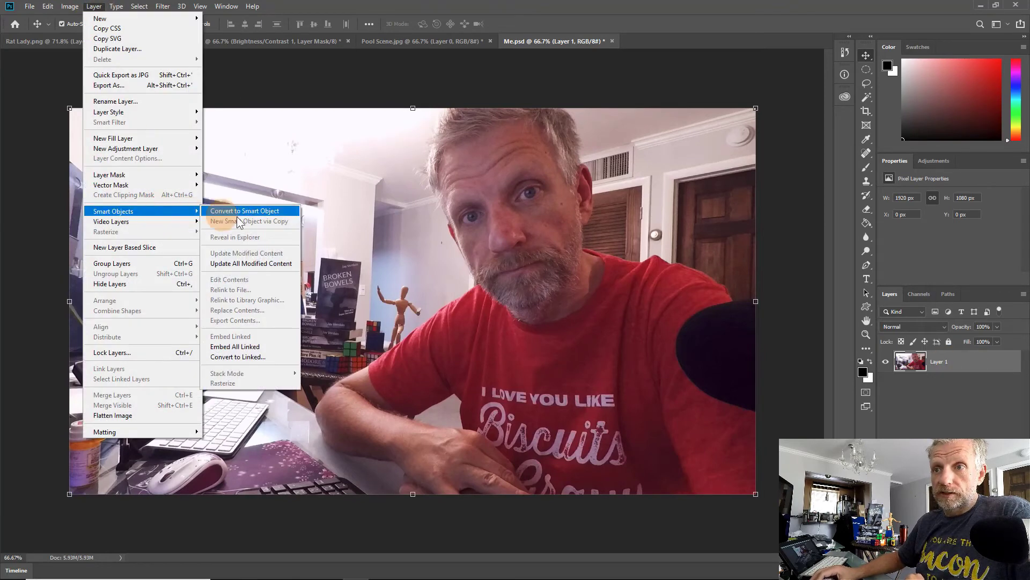
click(280, 211)
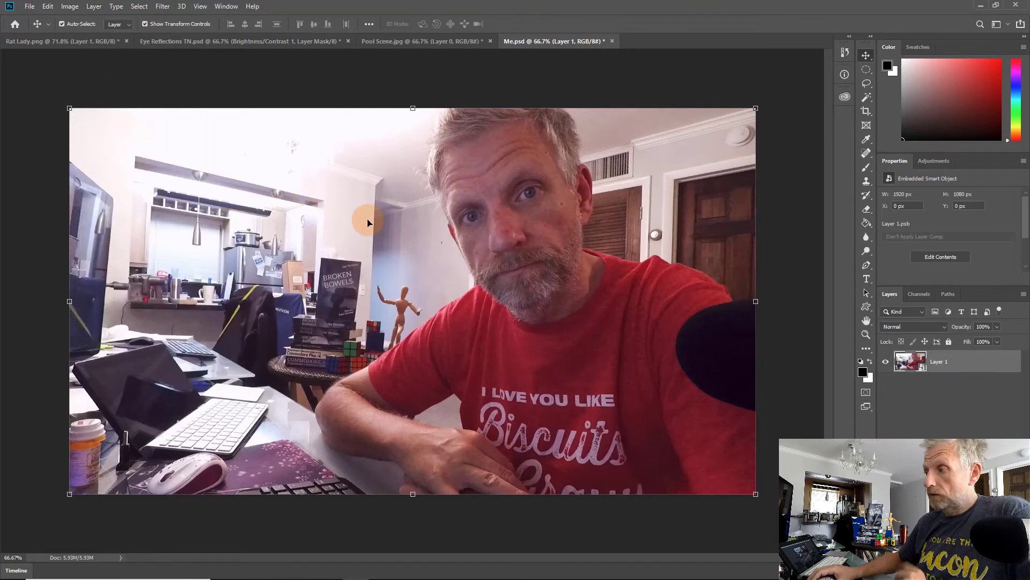
Step: Open the Iris Blur filter and move the ellipse's center onto the man's face
click(162, 6)
mouse_move(202, 137)
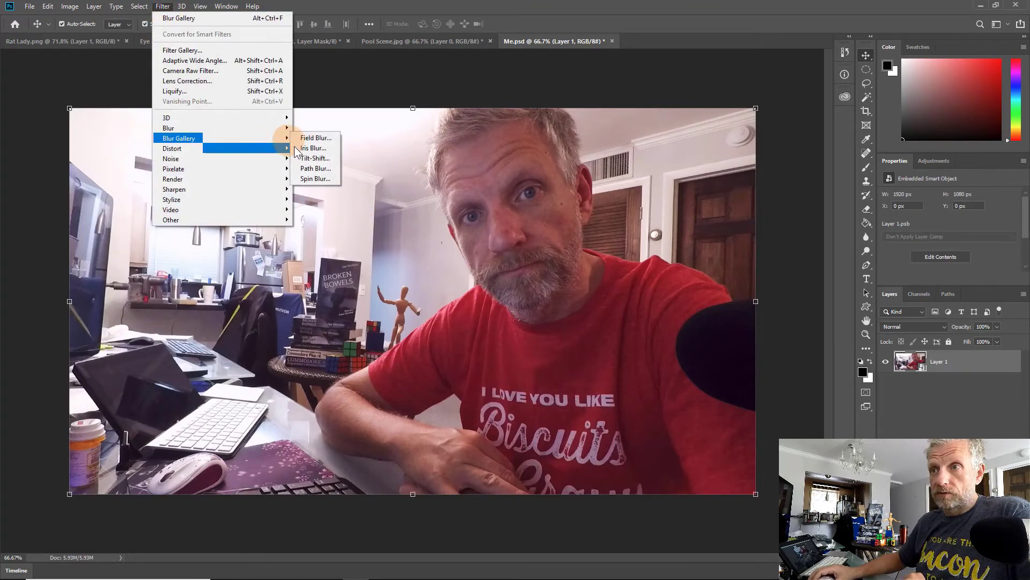
click(326, 149)
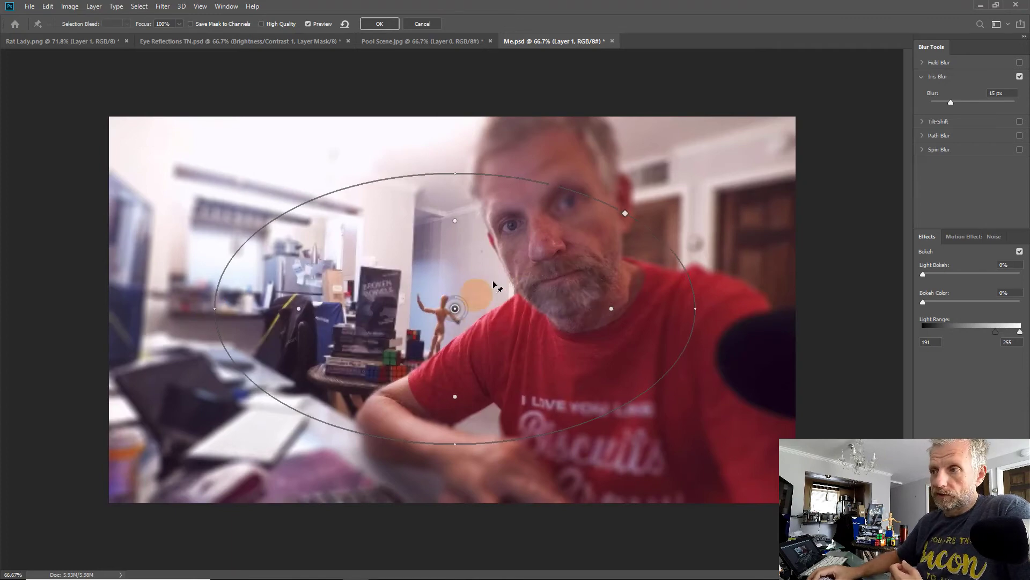
drag(453, 310, 508, 260)
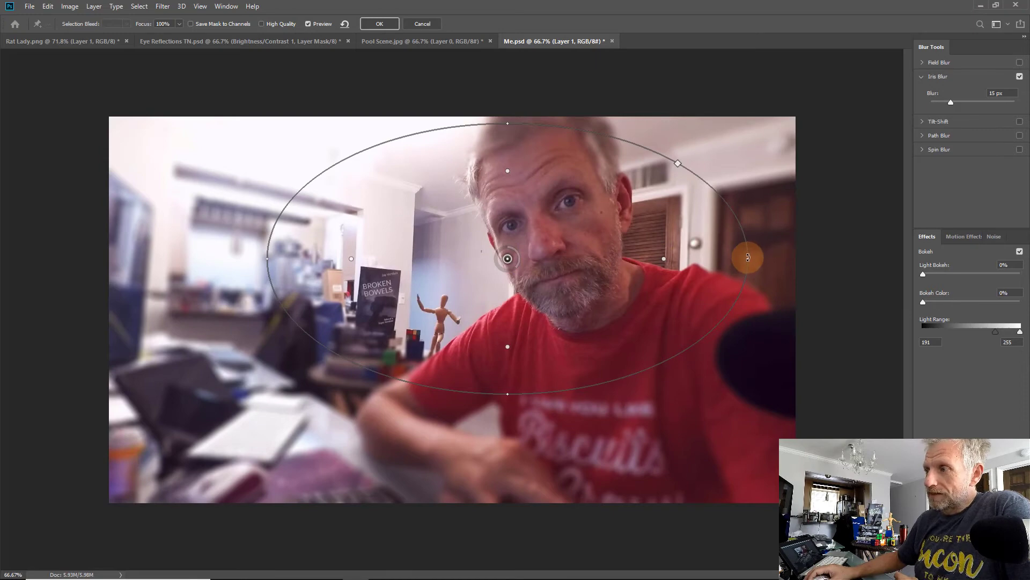
Step: Reshape the Iris Blur ellipse into a tall, narrow oval around the man's face and nudge its center
mouse_move(748, 244)
mouse_down()
mouse_move(665, 258)
mouse_move(759, 236)
mouse_move(662, 258)
mouse_move(732, 244)
mouse_up()
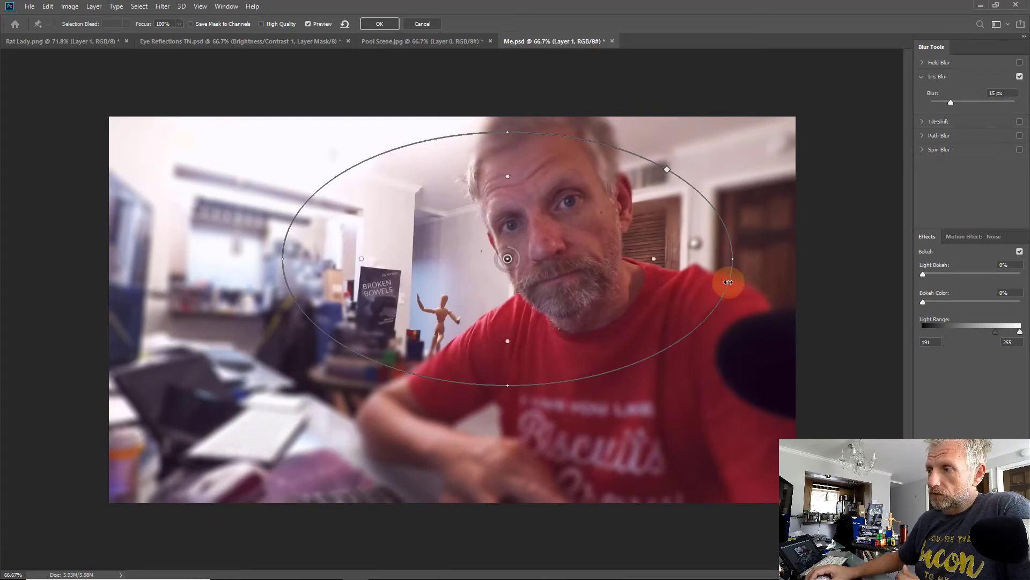
mouse_move(728, 282)
mouse_down()
mouse_move(586, 250)
mouse_move(596, 248)
mouse_move(636, 252)
mouse_move(595, 282)
mouse_up()
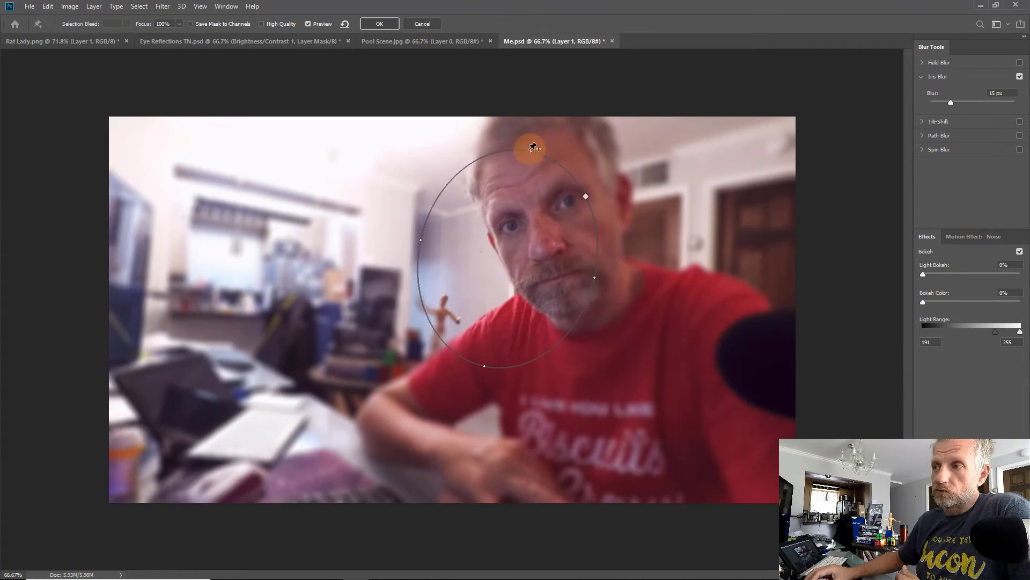
drag(529, 153, 536, 101)
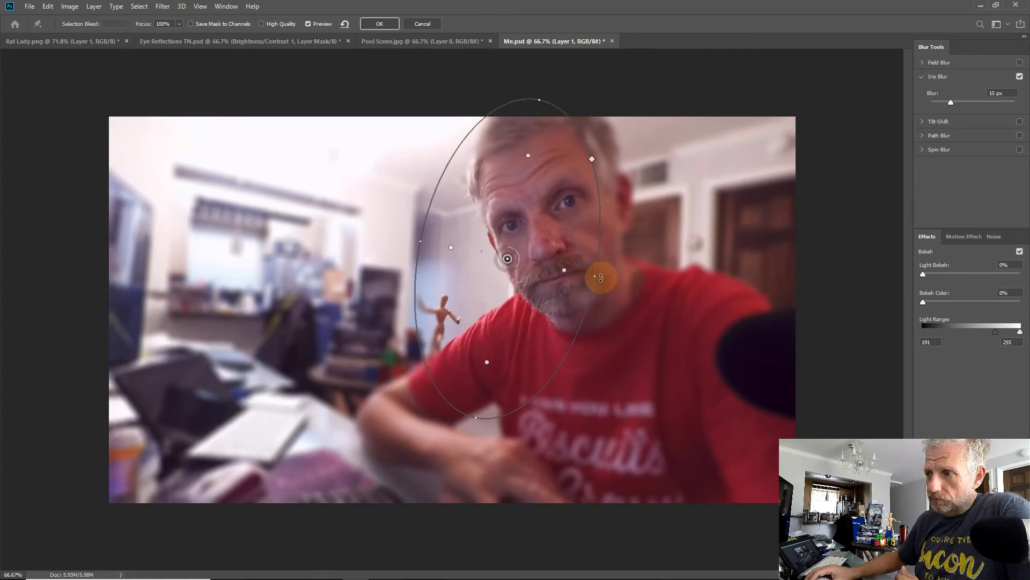
drag(595, 278, 623, 283)
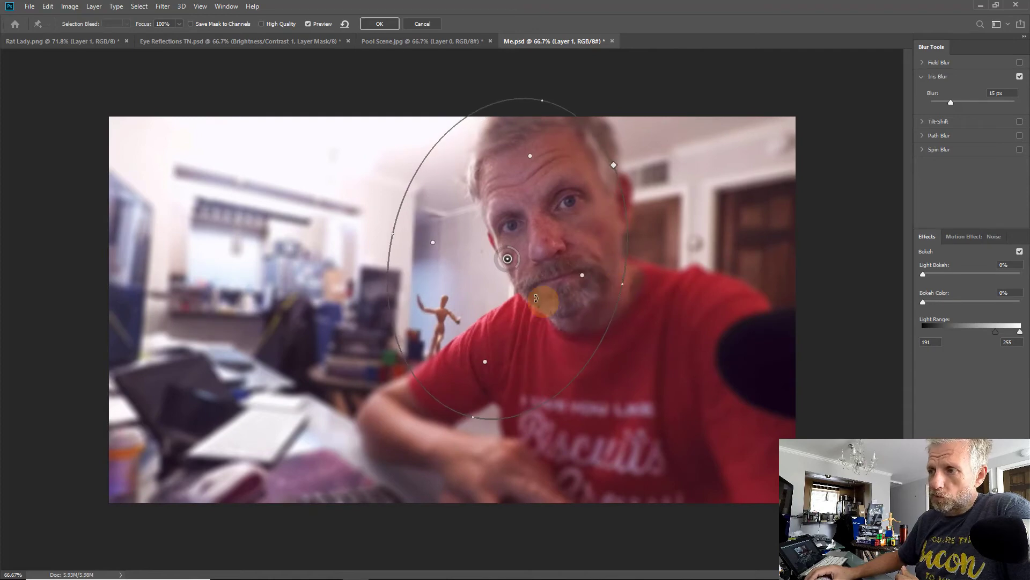
drag(513, 260, 530, 253)
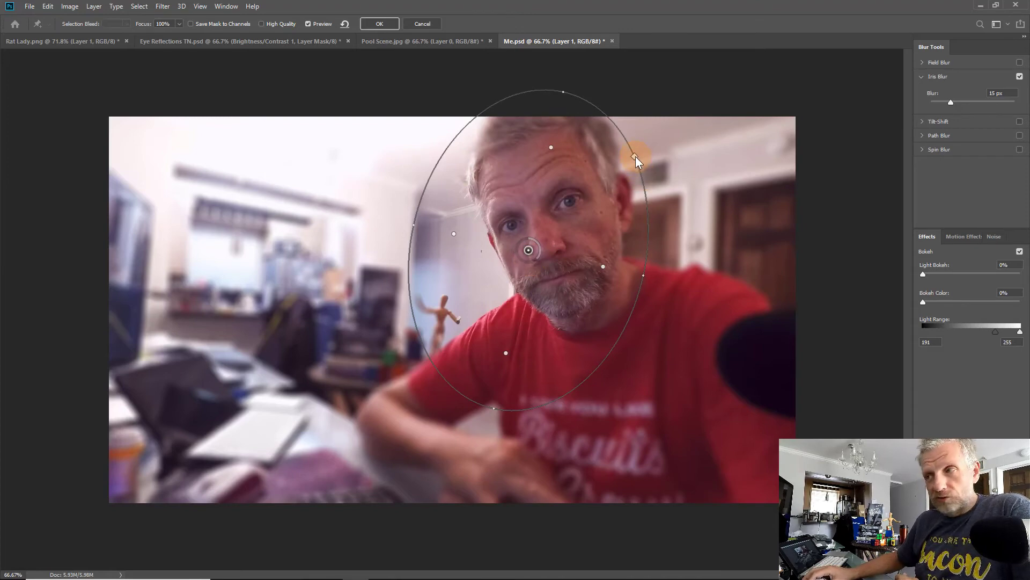
Step: Widen the ellipse's left side and move its center down onto the man's chin
drag(636, 156, 676, 141)
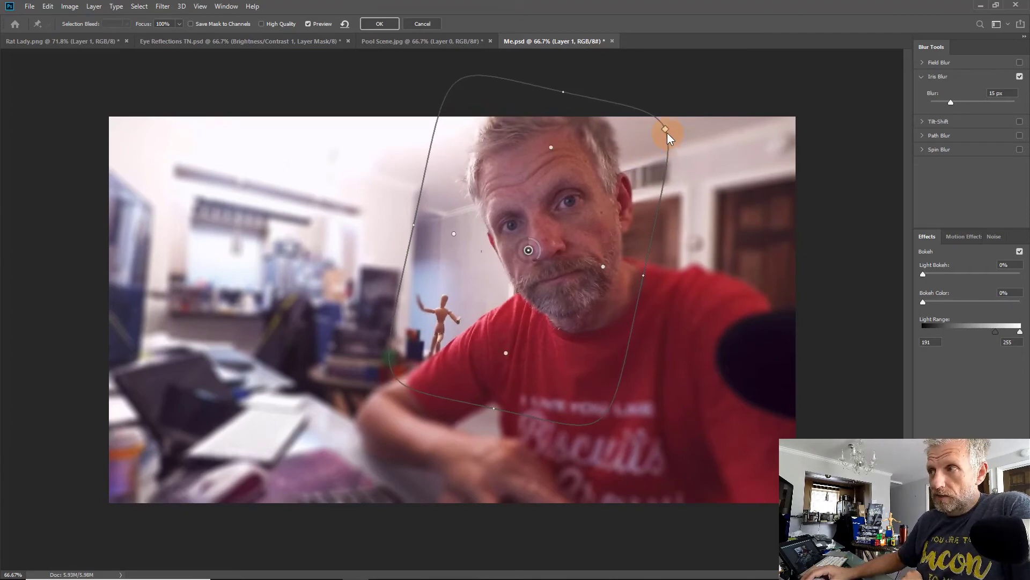
drag(666, 130, 643, 164)
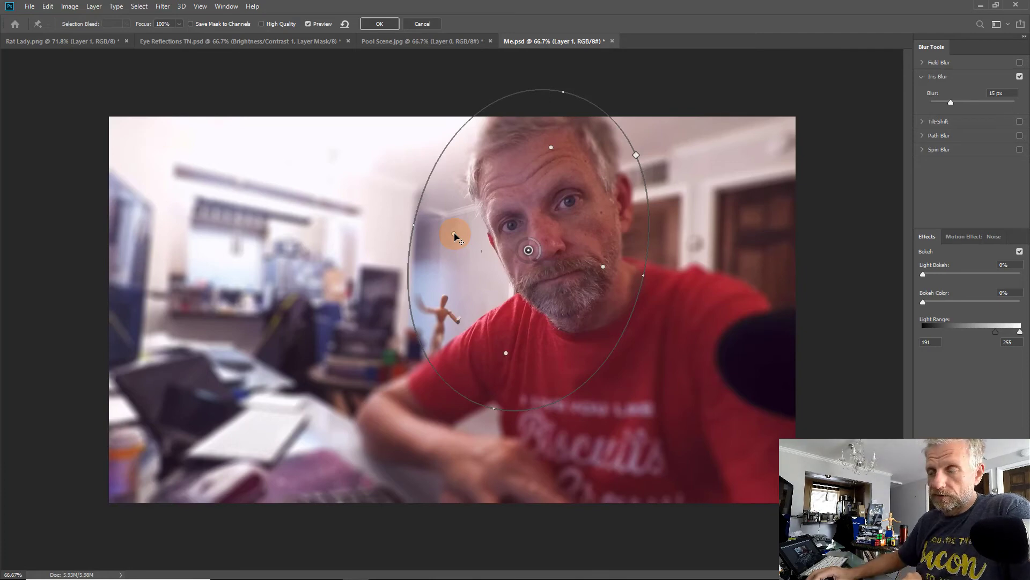
drag(417, 212, 391, 203)
drag(529, 251, 524, 283)
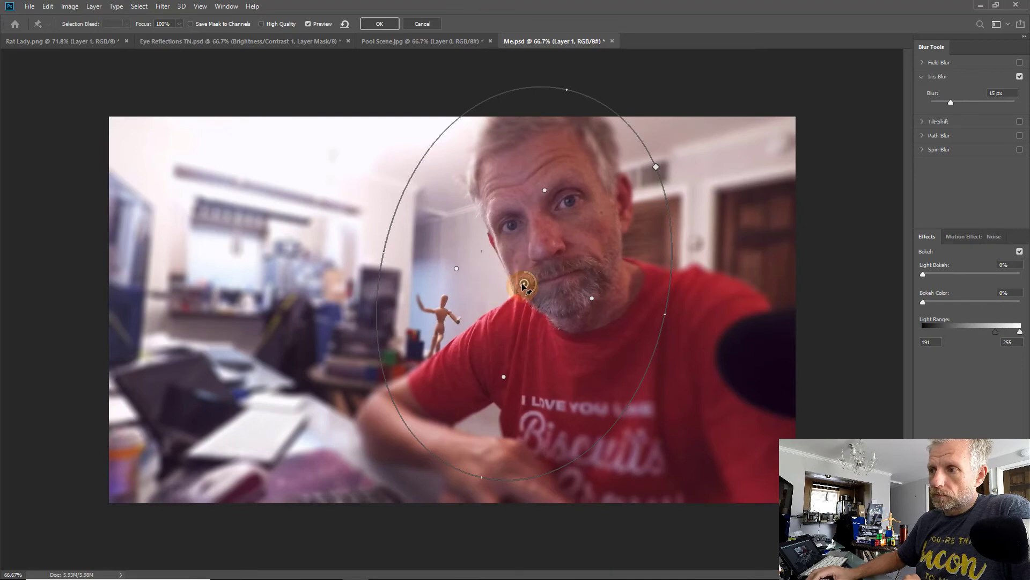
drag(528, 280, 520, 291)
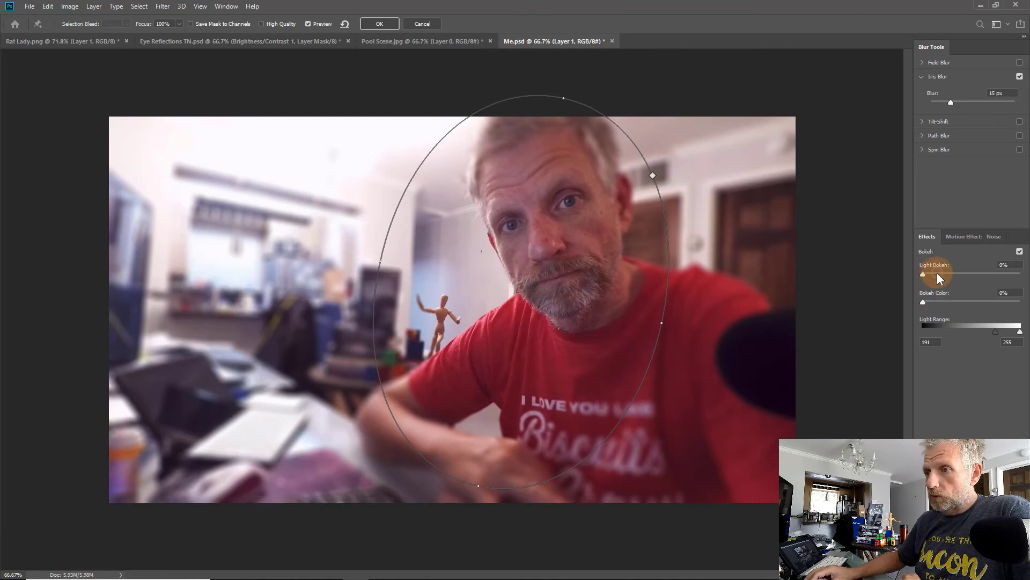
Step: Set Bokeh Color to 0%, fine-tune the ellipse center, and apply the Iris Blur filter
mouse_move(923, 273)
mouse_down()
mouse_move(970, 279)
mouse_move(919, 279)
mouse_move(956, 283)
mouse_move(926, 282)
mouse_move(961, 303)
mouse_move(948, 271)
mouse_move(957, 272)
mouse_move(907, 273)
mouse_up()
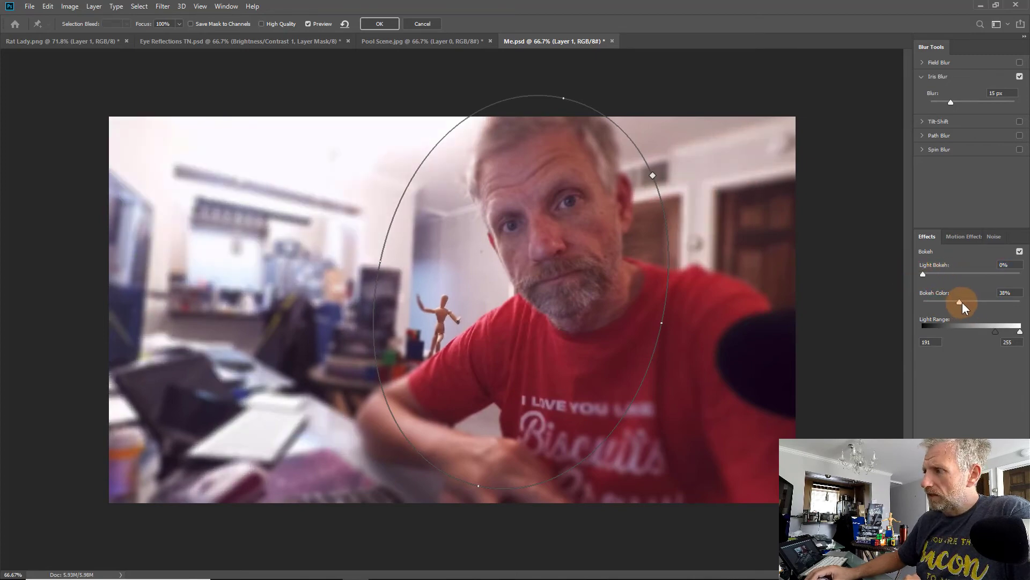
drag(962, 303, 917, 299)
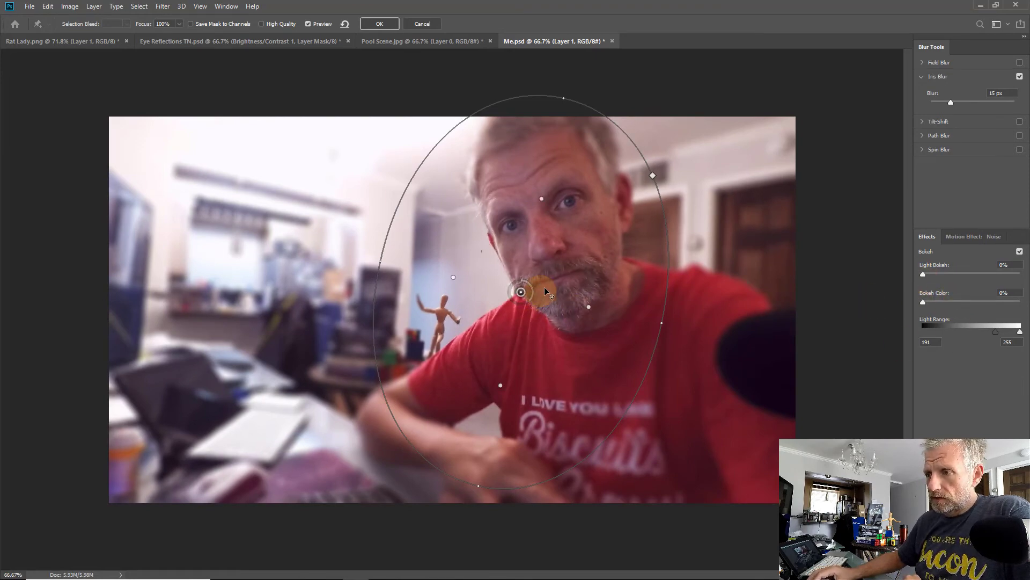
mouse_move(523, 294)
mouse_down()
mouse_move(503, 302)
mouse_move(511, 302)
mouse_up()
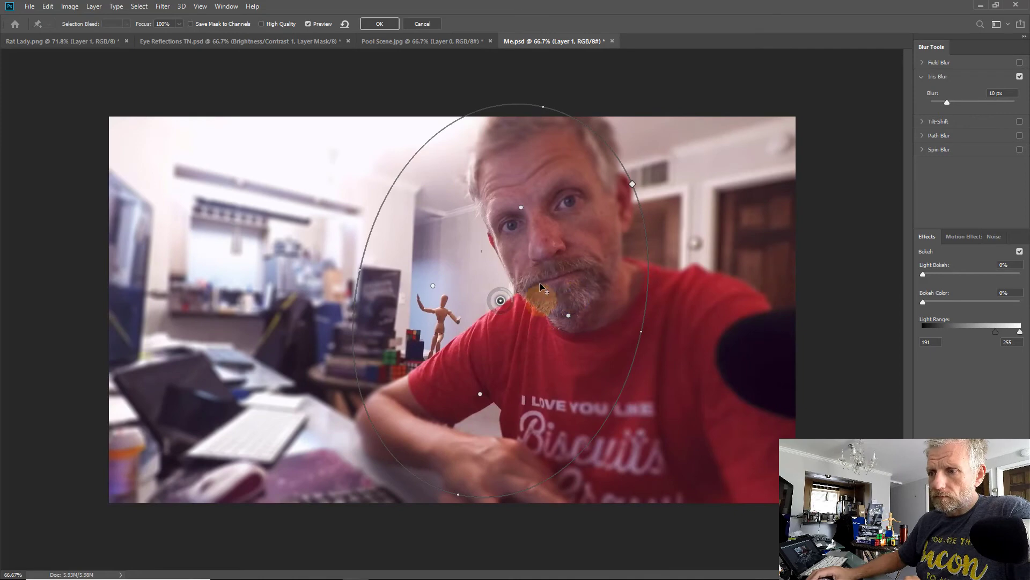
click(365, 28)
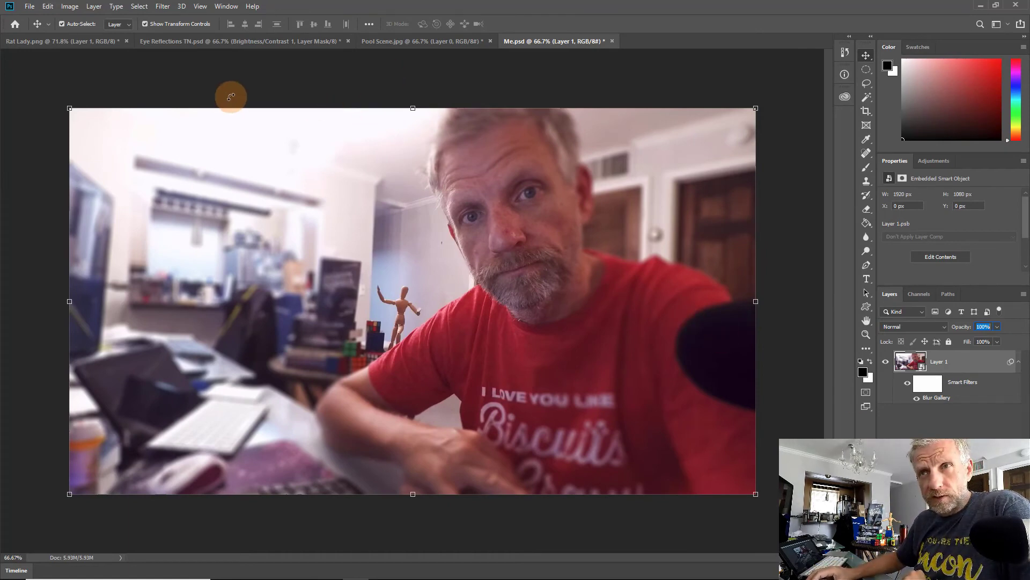
Step: In Pool Scene.jpg, reopen the Blur Gallery smart filter and set the Tilt-Shift blur to 5 px
click(397, 43)
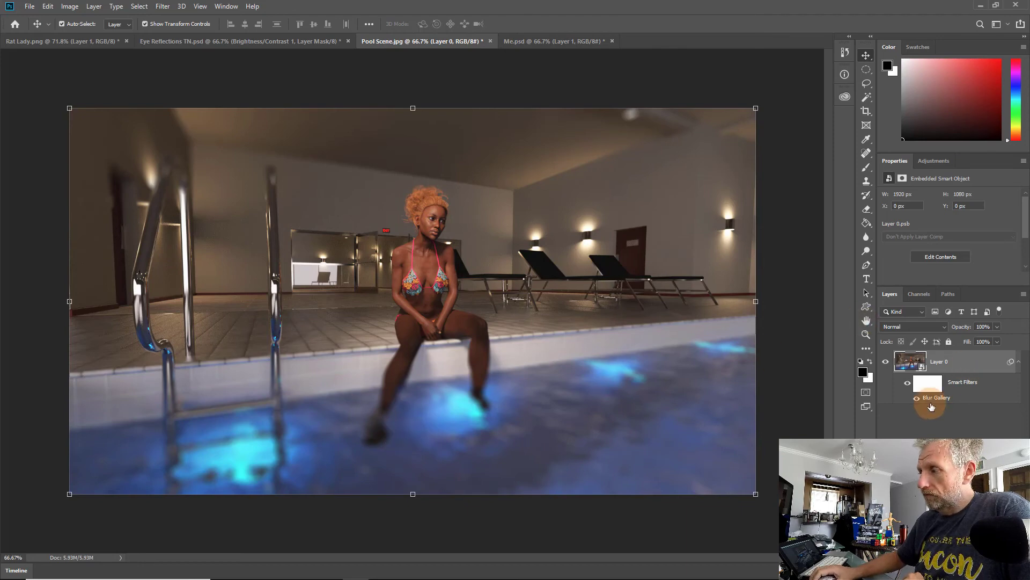
double_click(942, 395)
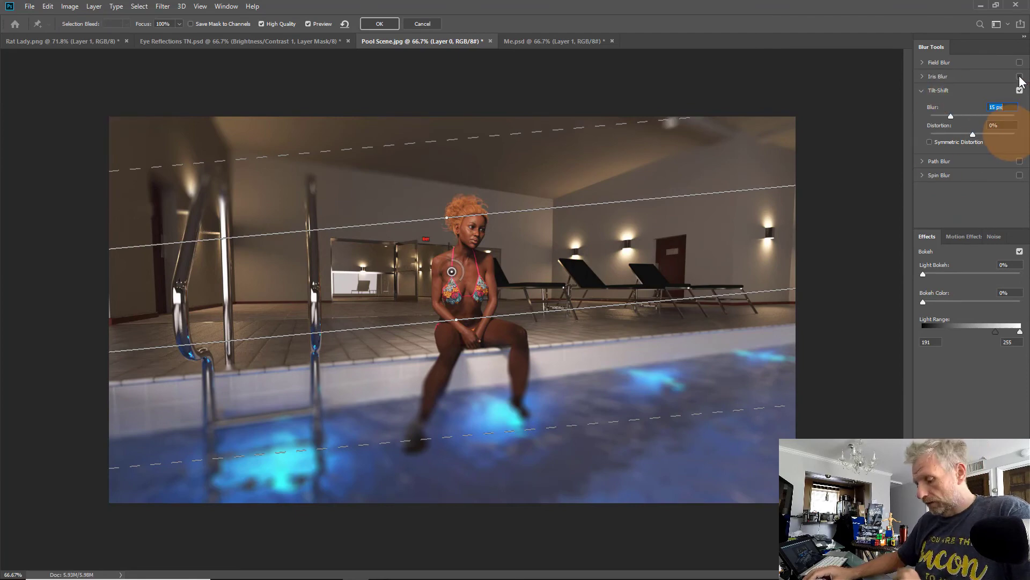
text(5)
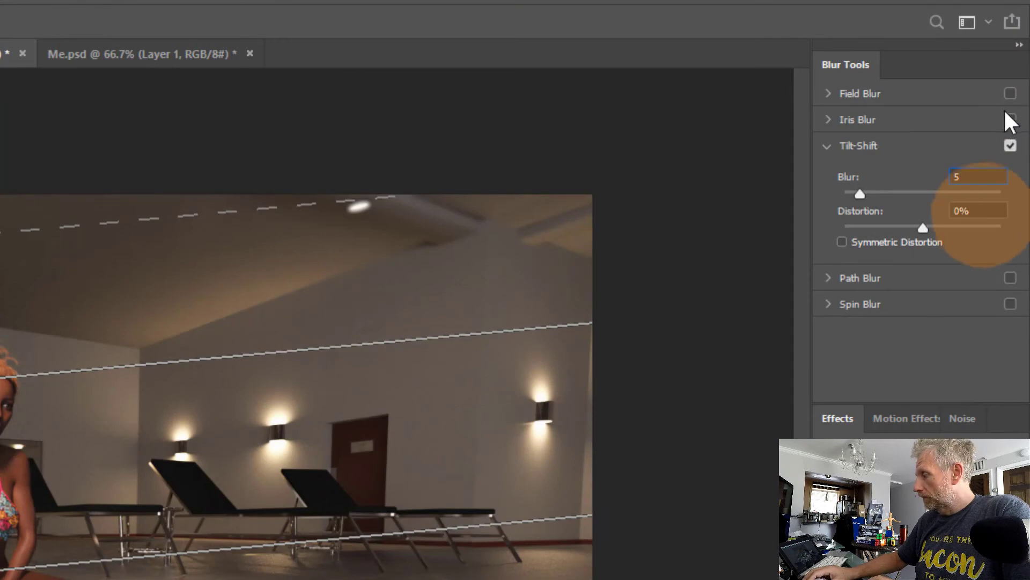
Step: Enable Iris Blur alongside Tilt-Shift and open the Iris Blur settings
click(1007, 118)
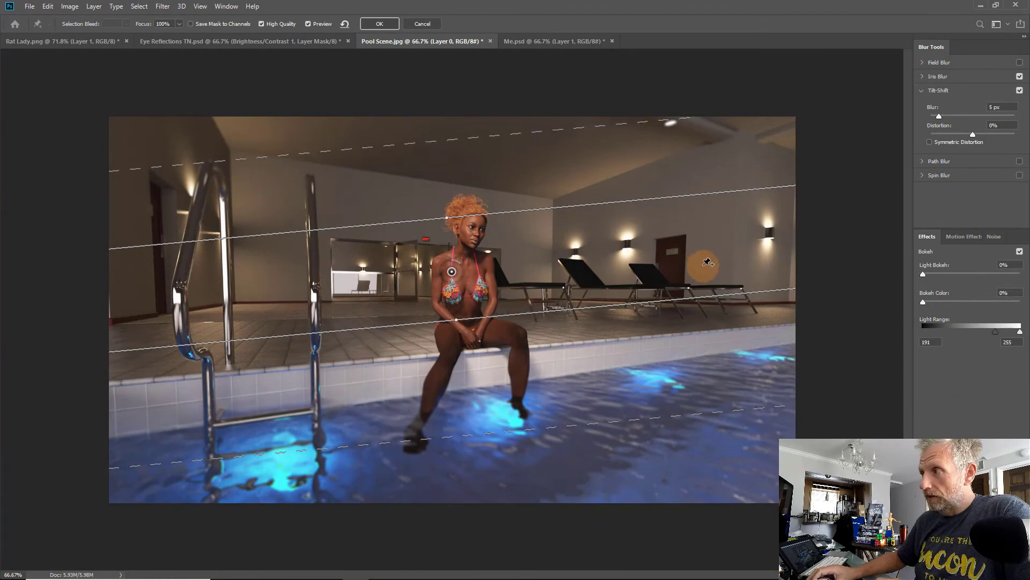
click(922, 92)
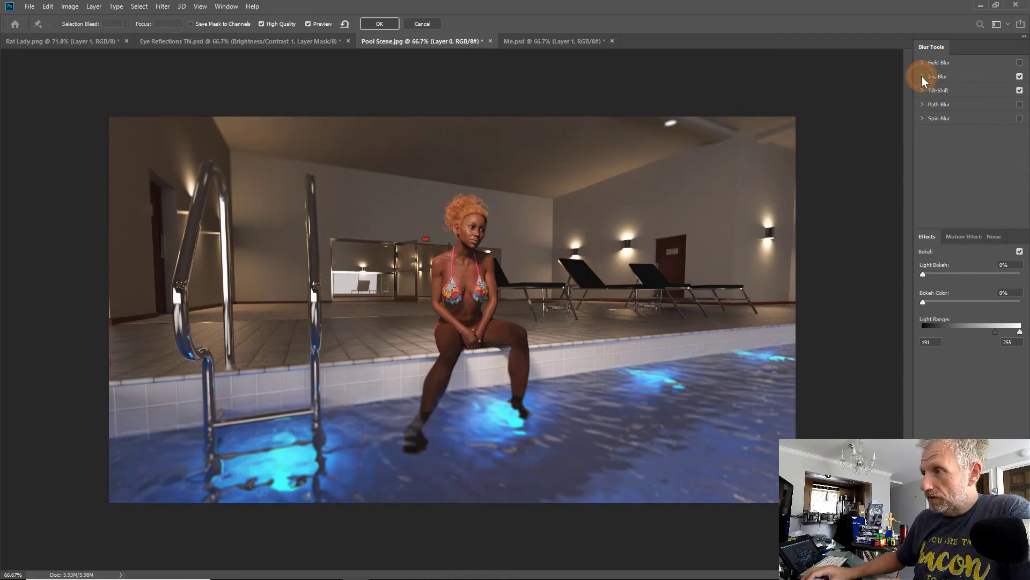
click(922, 77)
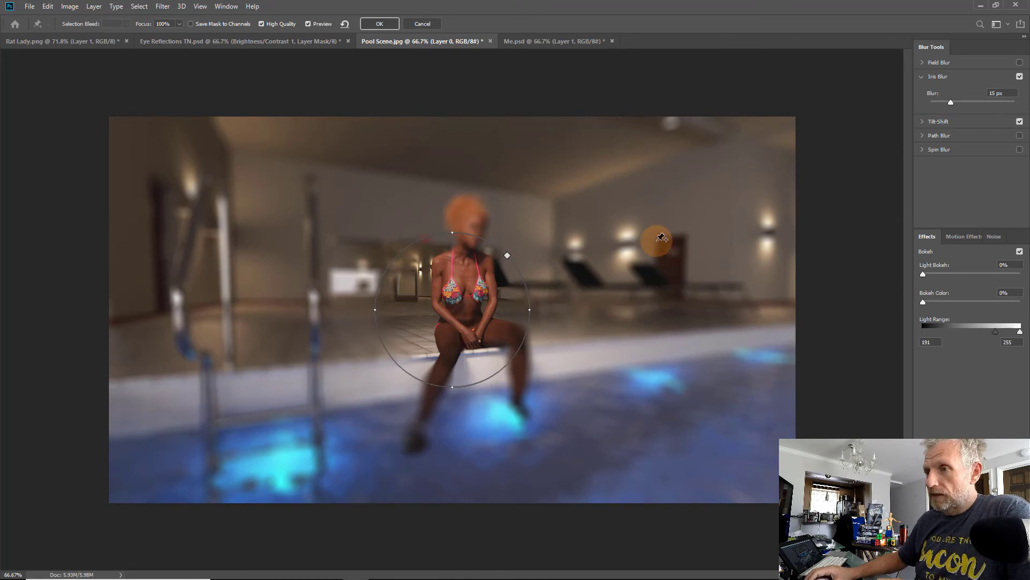
Step: Move the iris ellipse onto the seated woman and stretch it vertically to cover her body
drag(454, 310, 476, 244)
click(476, 317)
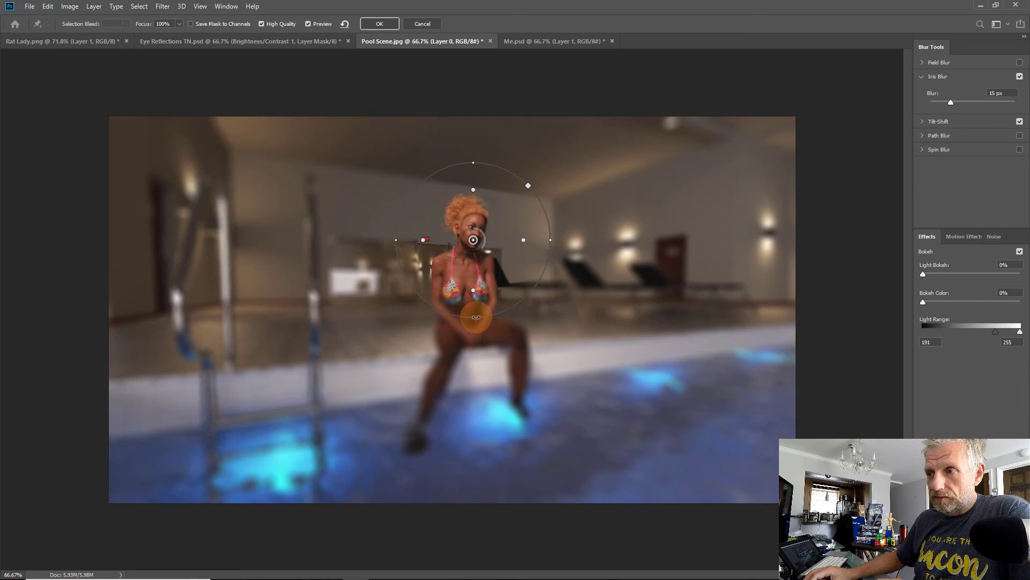
drag(476, 317, 456, 357)
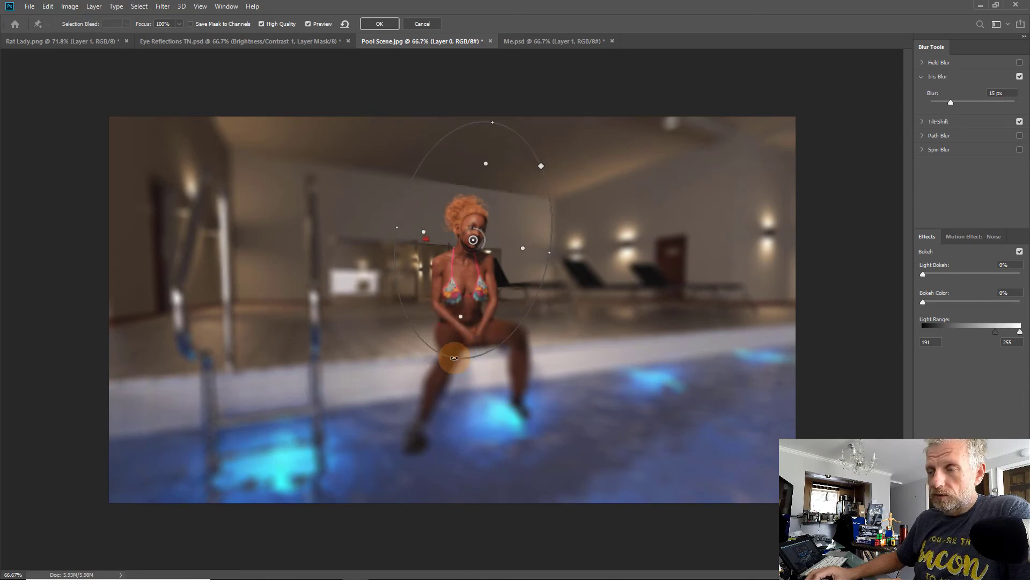
click(473, 241)
drag(469, 249, 458, 289)
Step: Refine the ellipse's width, bottom edge and center around the woman, then apply the Blur Gallery filter
click(534, 295)
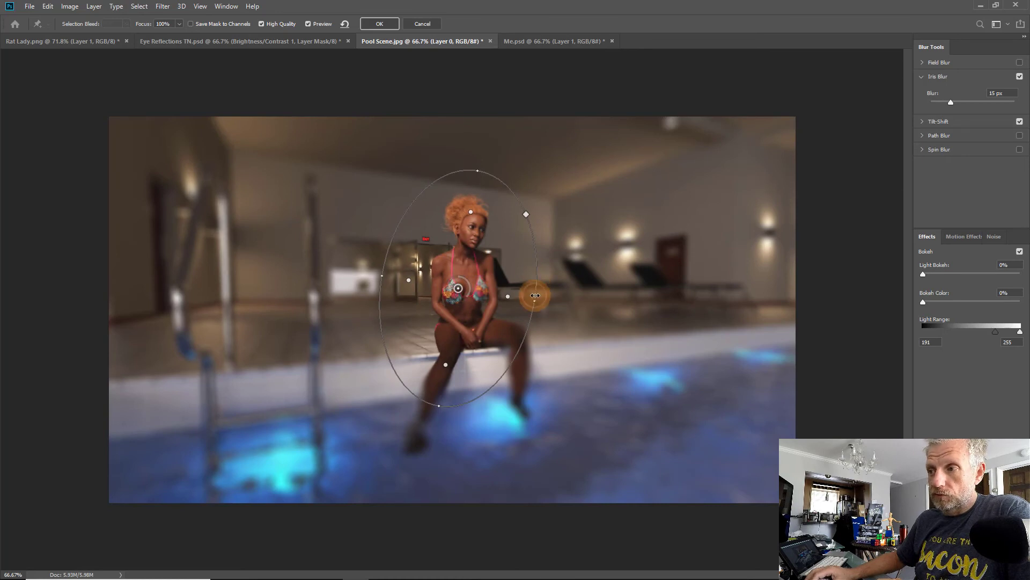
drag(535, 296, 540, 299)
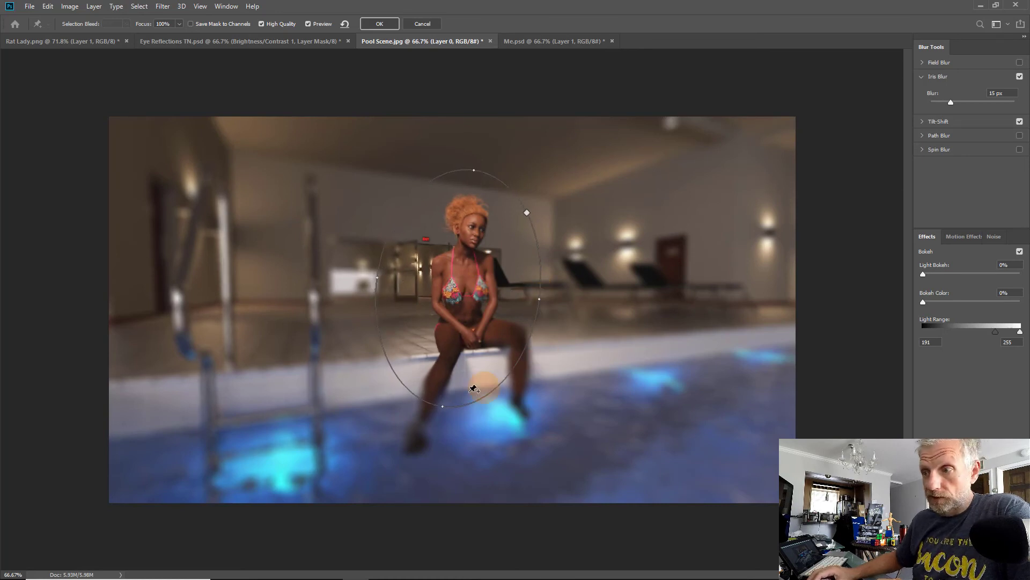
drag(446, 407, 440, 417)
click(458, 288)
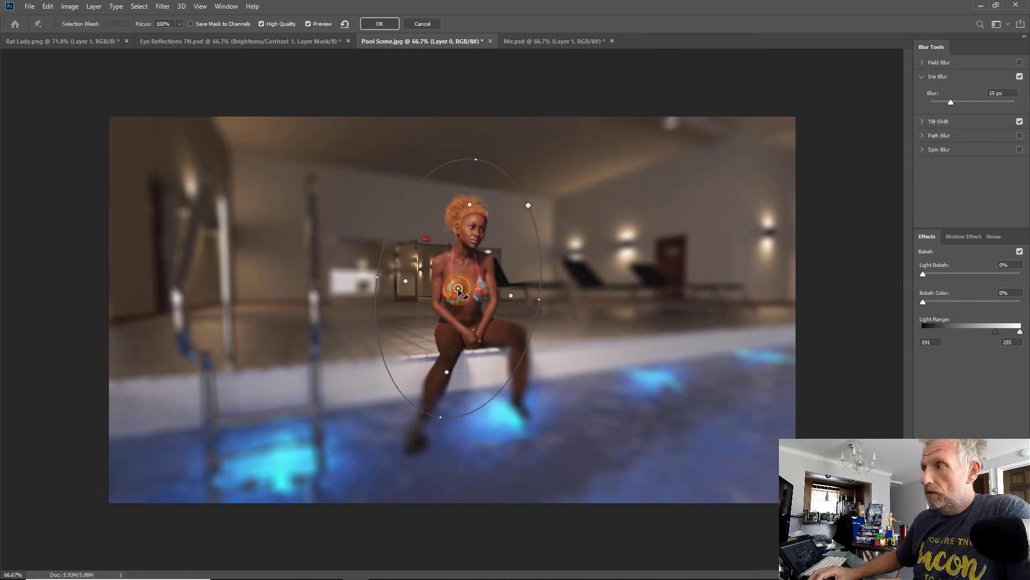
drag(468, 289, 468, 281)
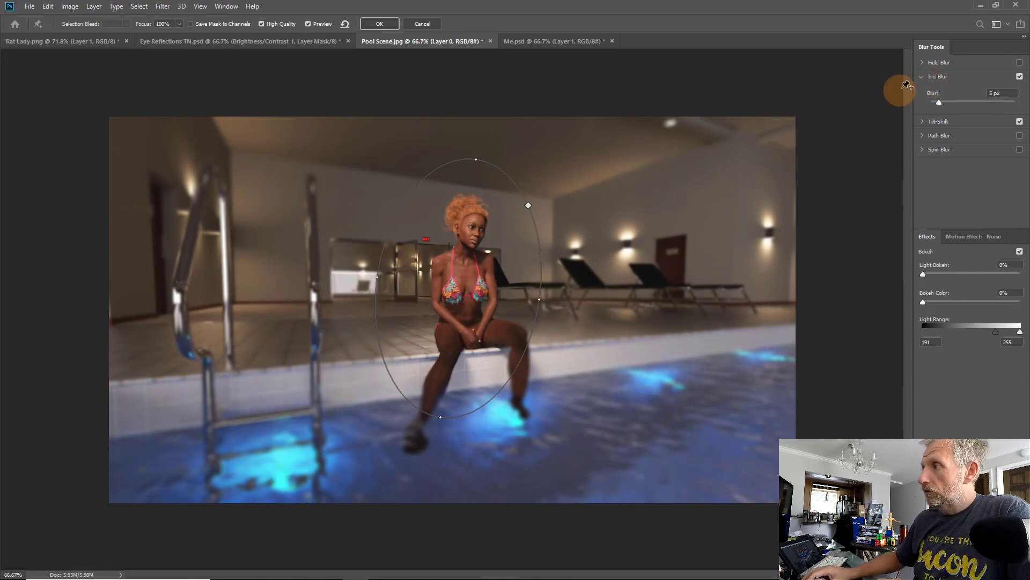
click(376, 24)
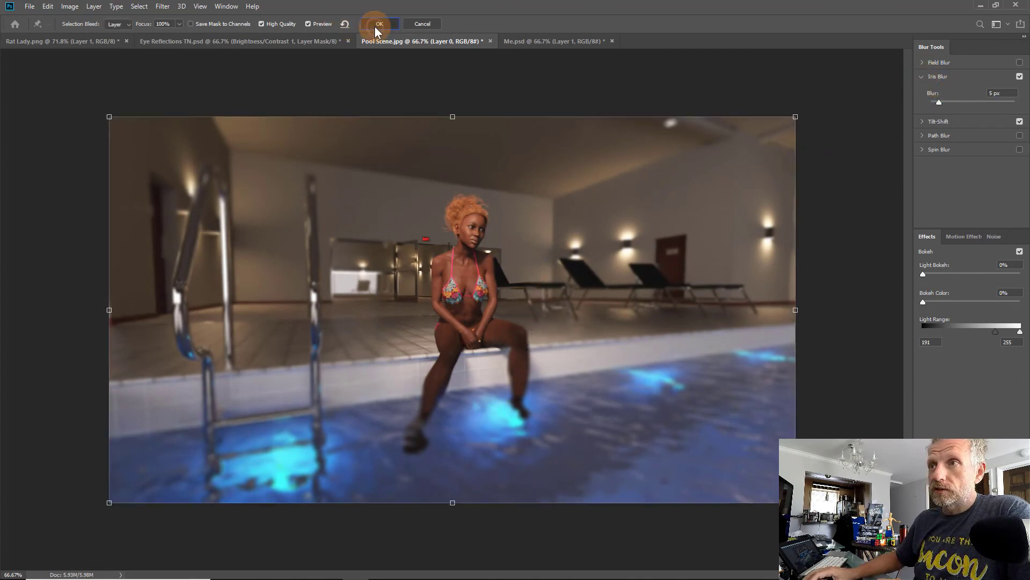